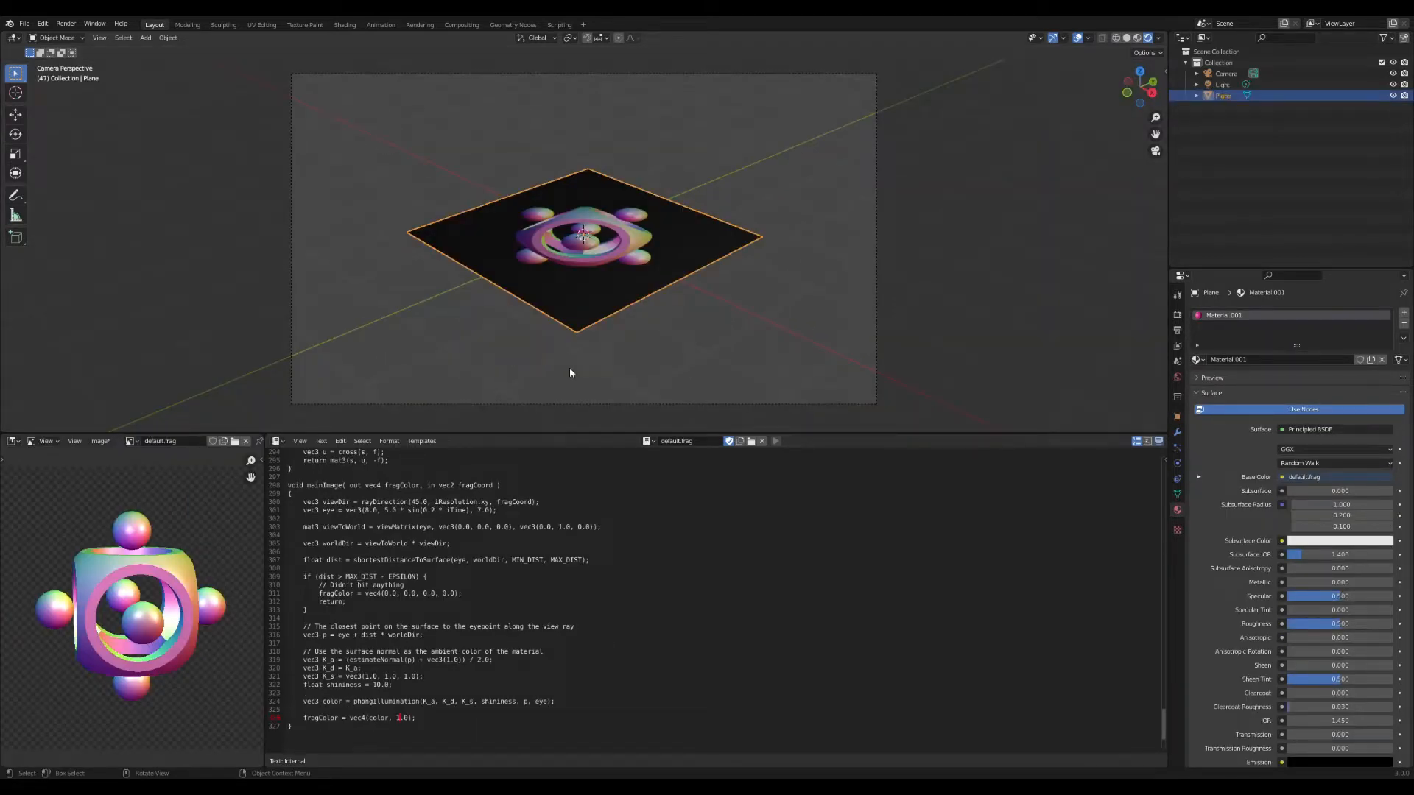
View the plane from the top, replace the text editor with a Timeline, and preview the shader animation at different frames
{"action": "key", "text": "KP_7"}
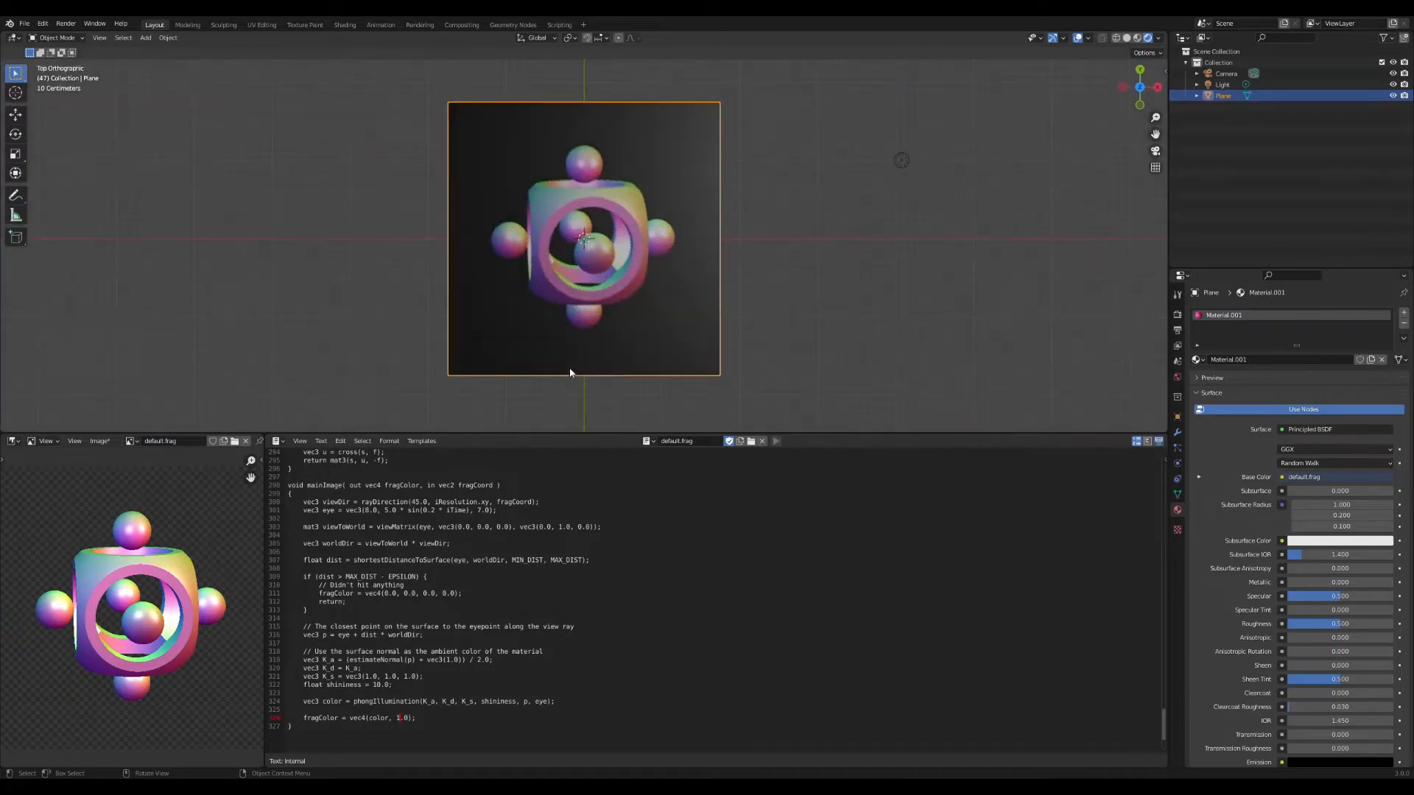
{"action": "left_click", "coordinate": [278, 441]}
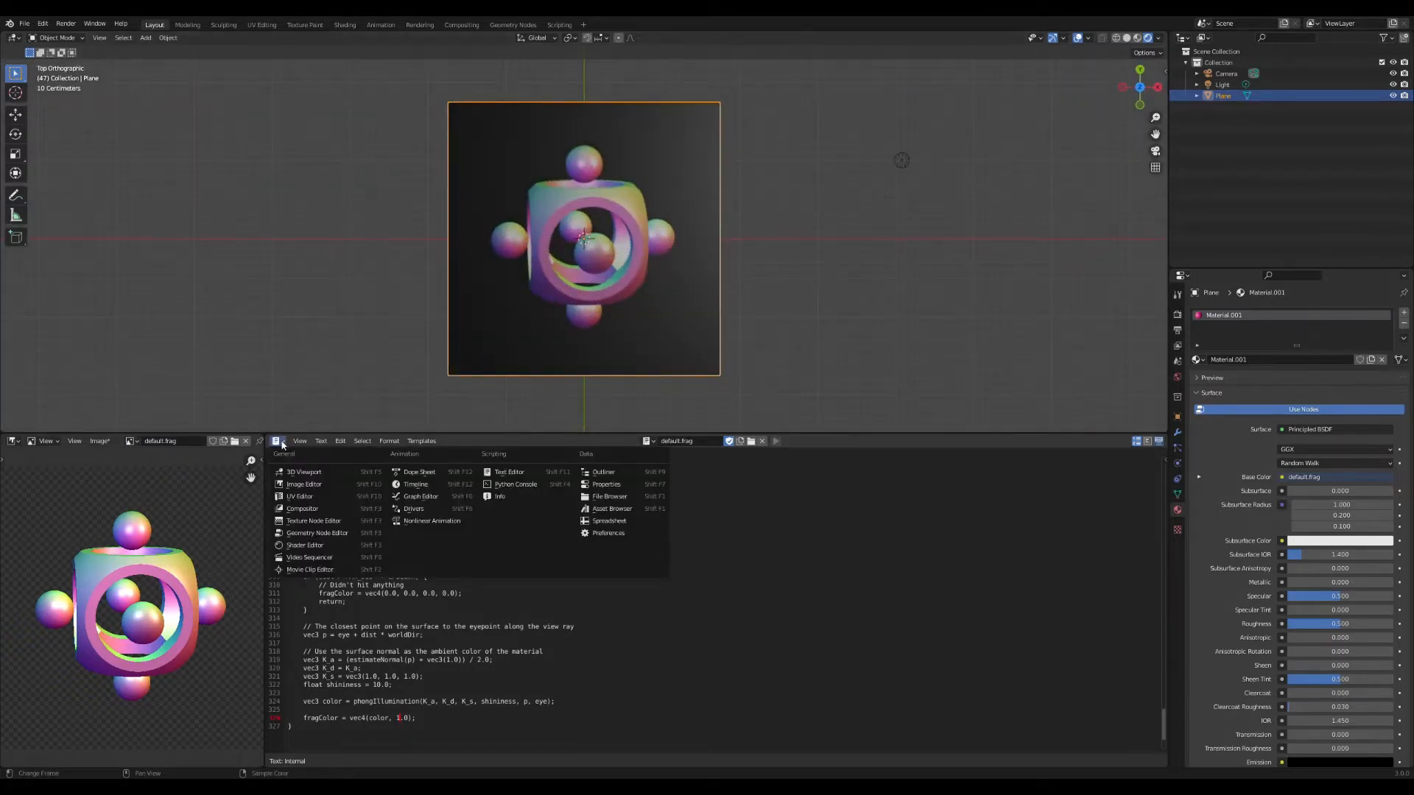
{"action": "left_click", "coordinate": [412, 484]}
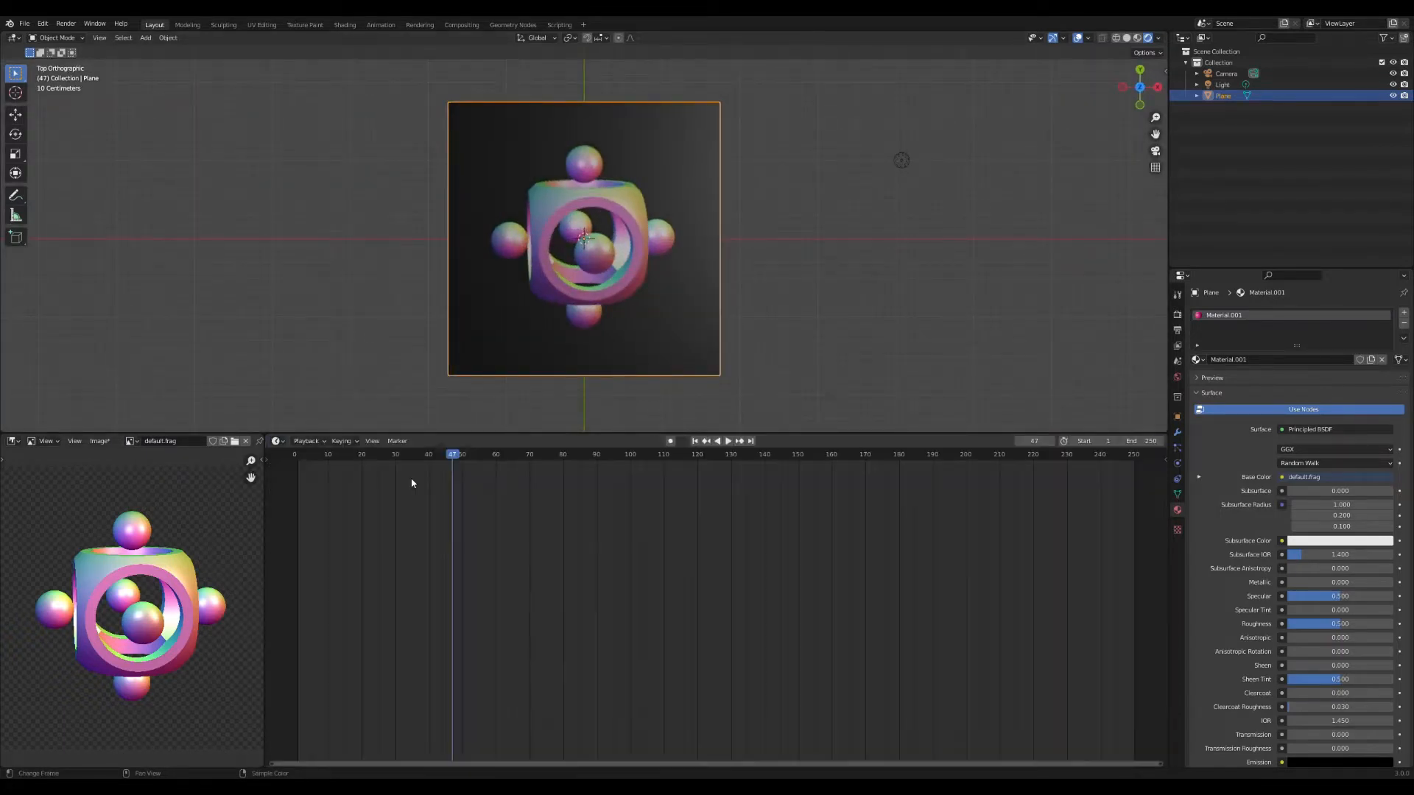
{"action": "key", "text": "ctrl+shift+space"}
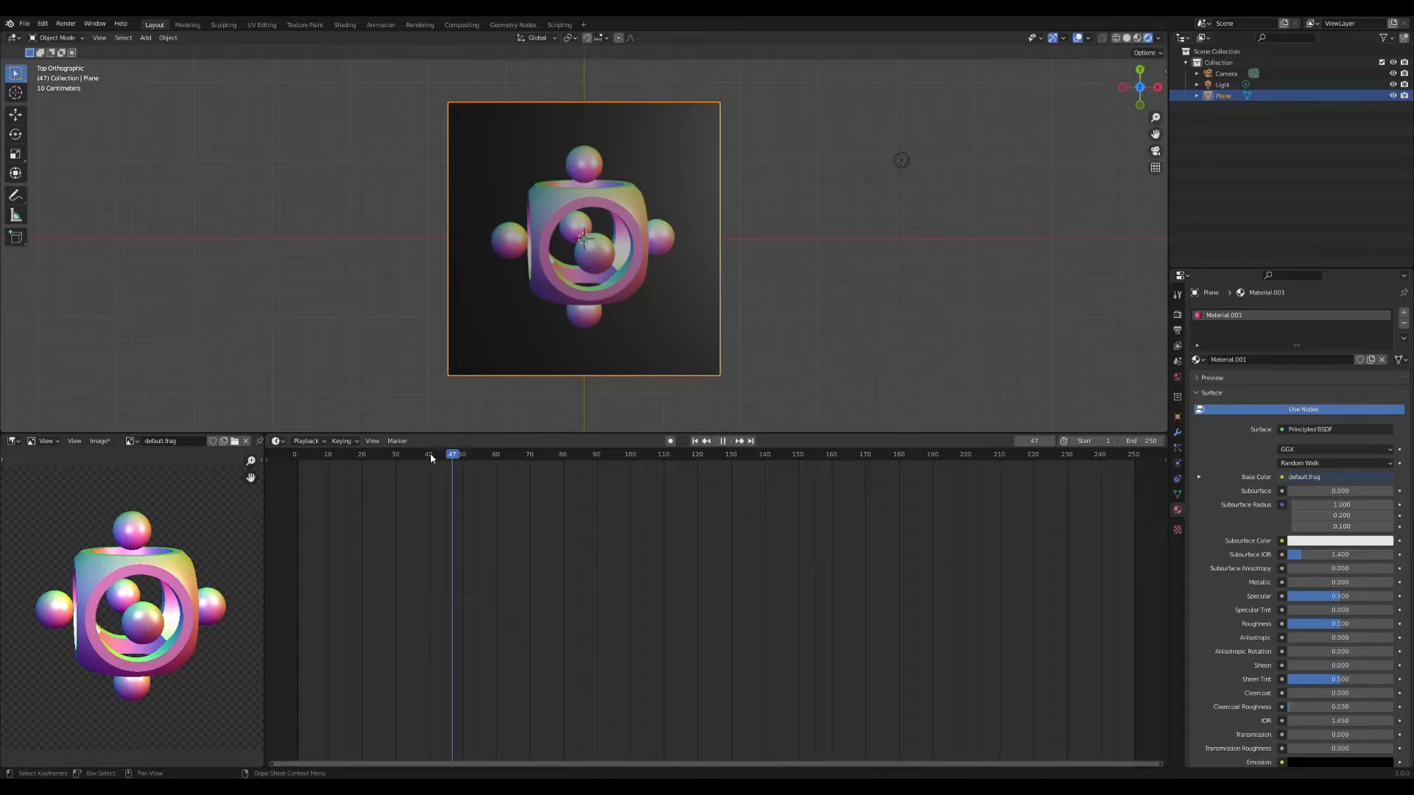
{"action": "left_click", "coordinate": [360, 455]}
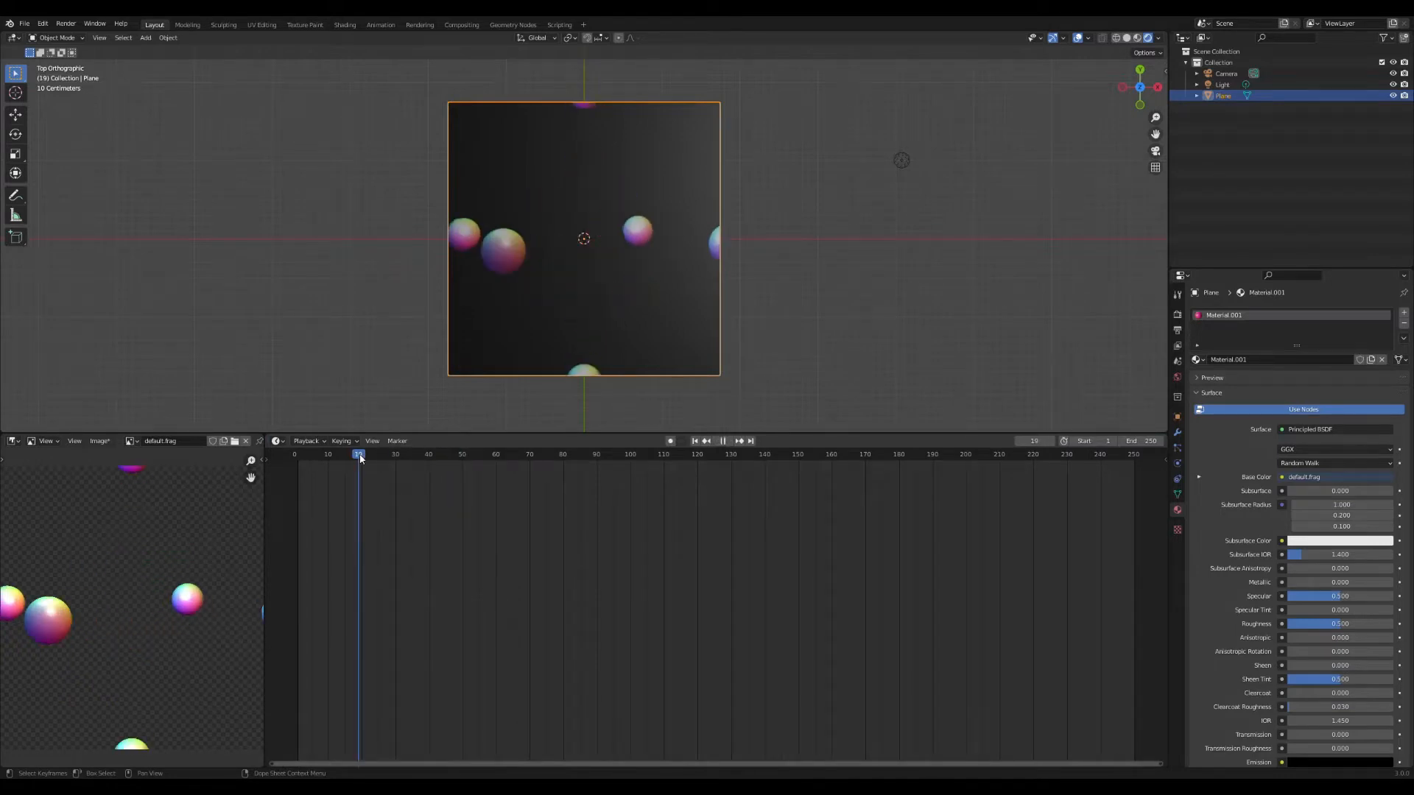
{"action": "left_click", "coordinate": [440, 455]}
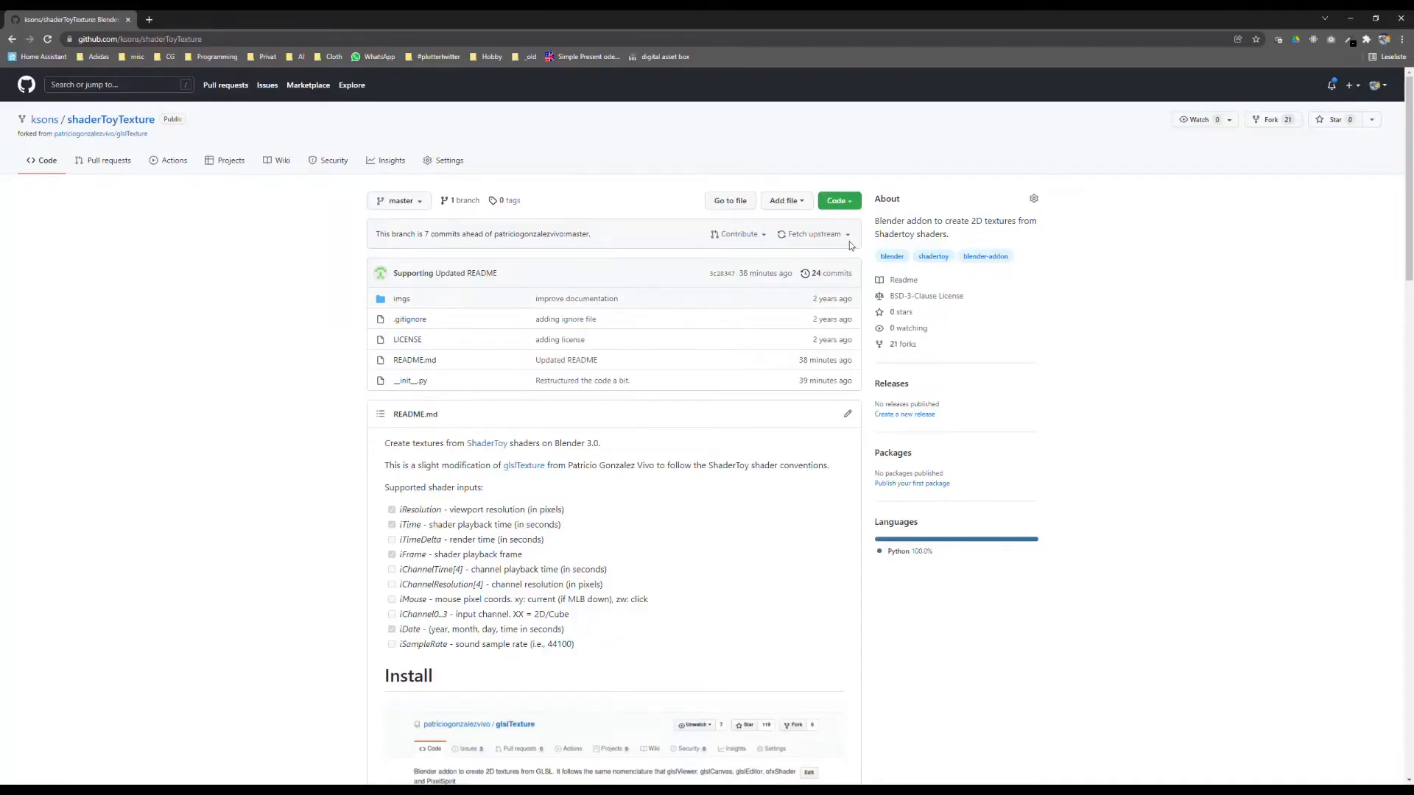
Download the shaderToyTexture repository from GitHub as a ZIP archive
{"action": "left_click", "coordinate": [853, 203]}
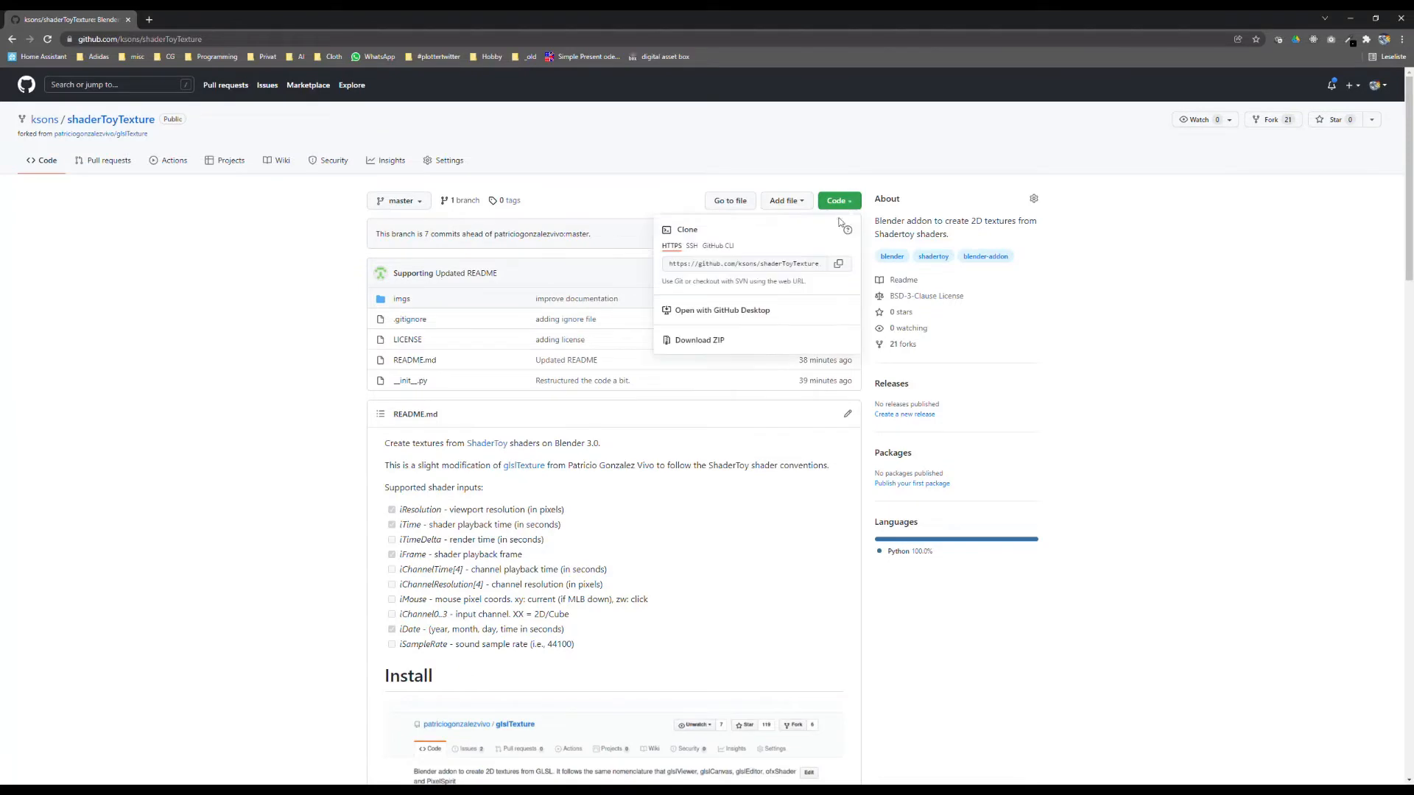
{"action": "left_click", "coordinate": [722, 344]}
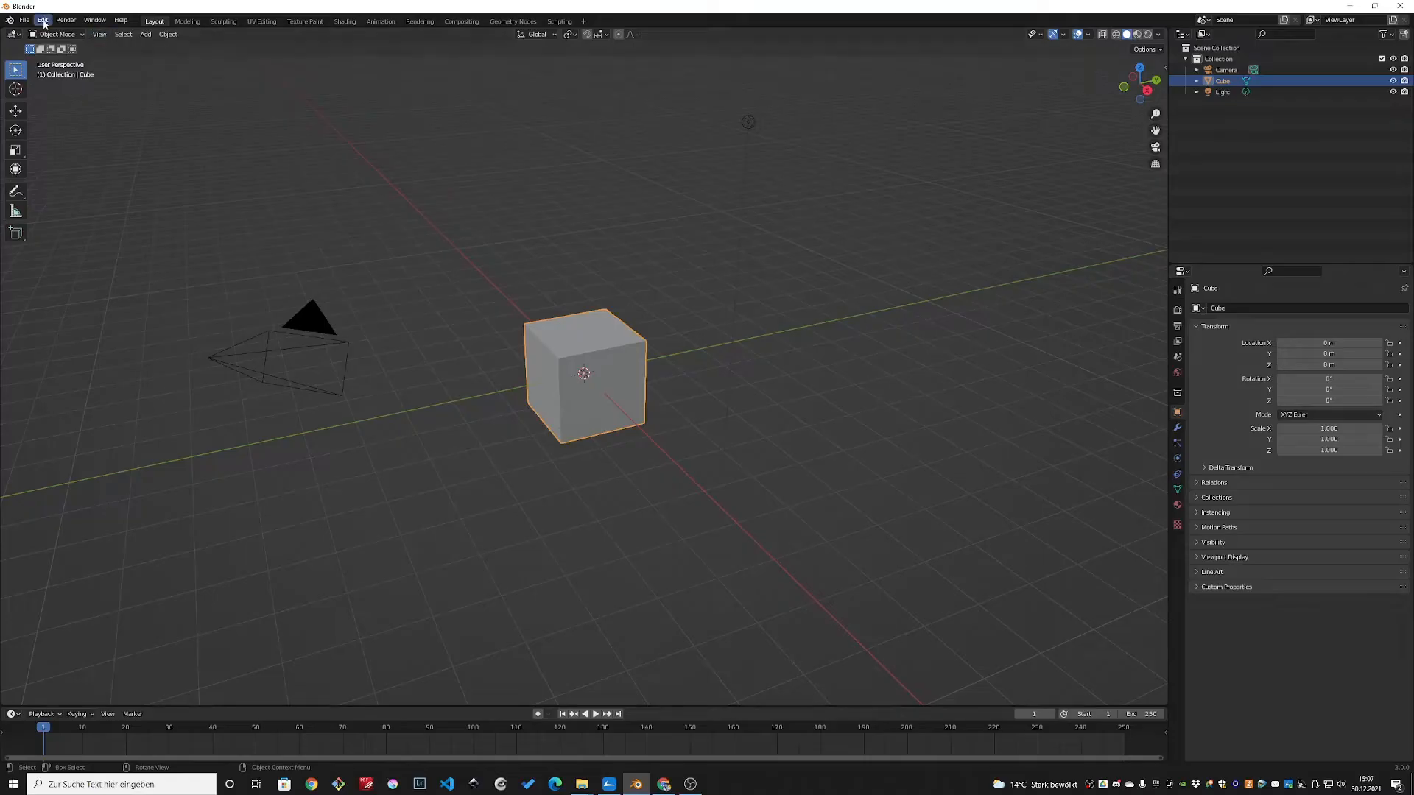
Switch to Blender and install the add-on from shaderToyTexture-master.zip in the Downloads folder
{"action": "left_click", "coordinate": [43, 20]}
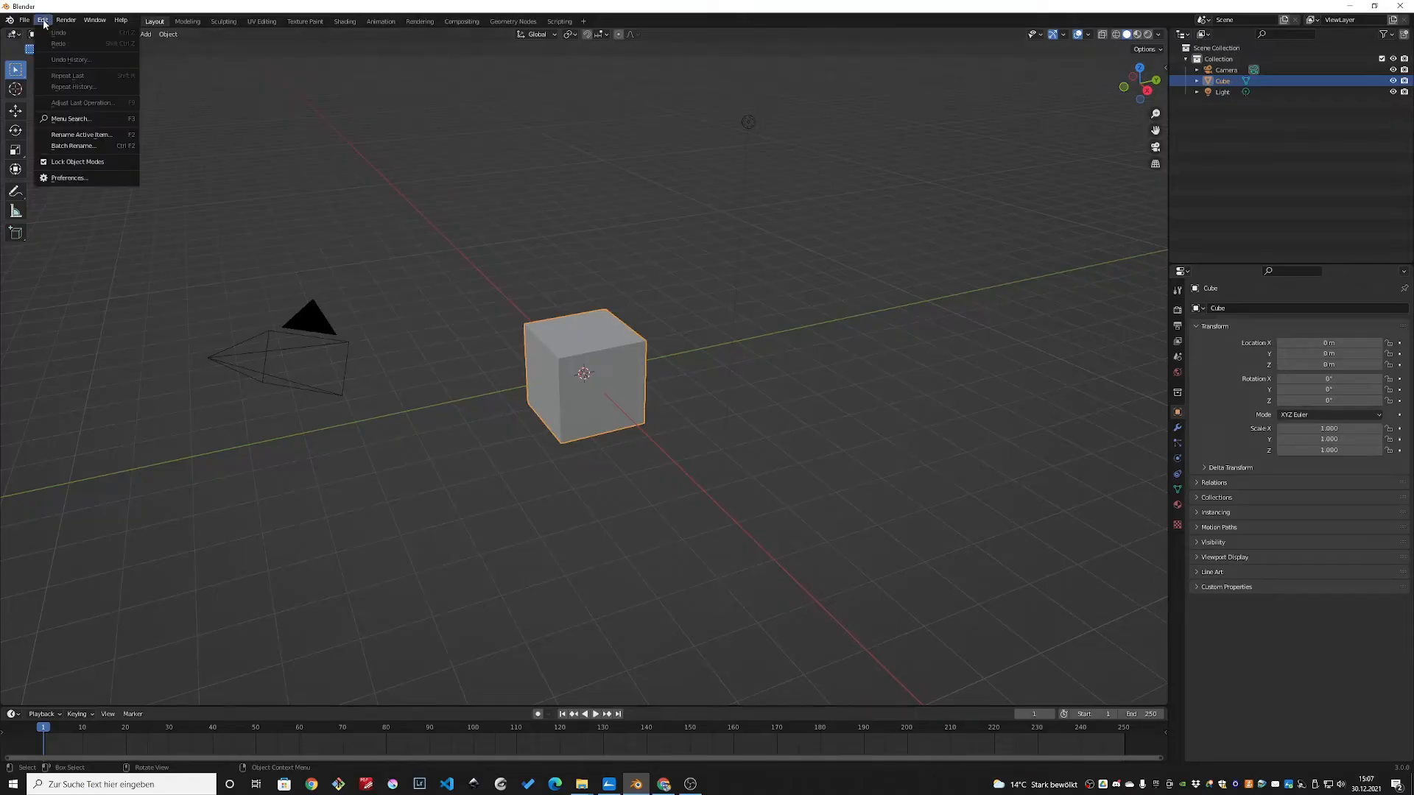
{"action": "left_click", "coordinate": [70, 178]}
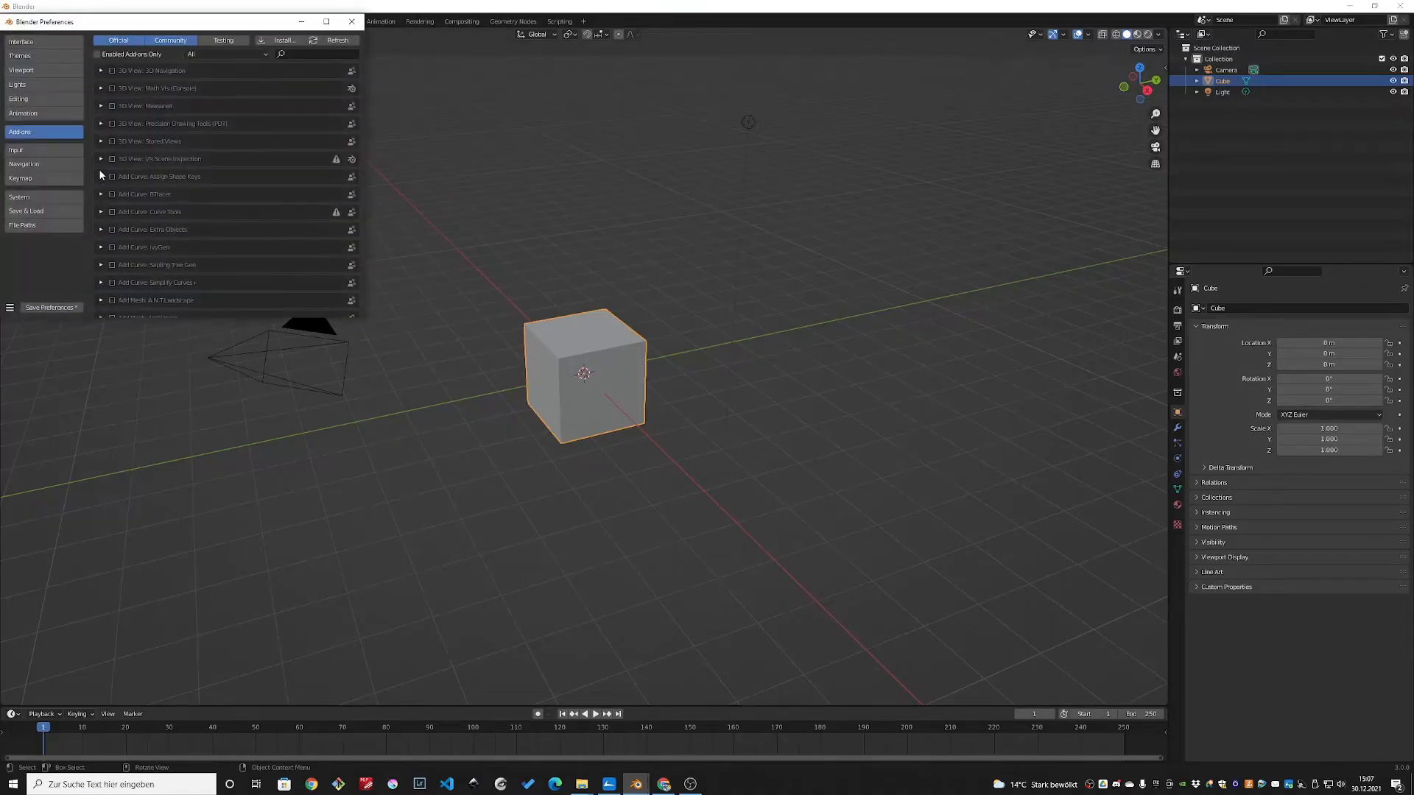
{"action": "left_click", "coordinate": [278, 41]}
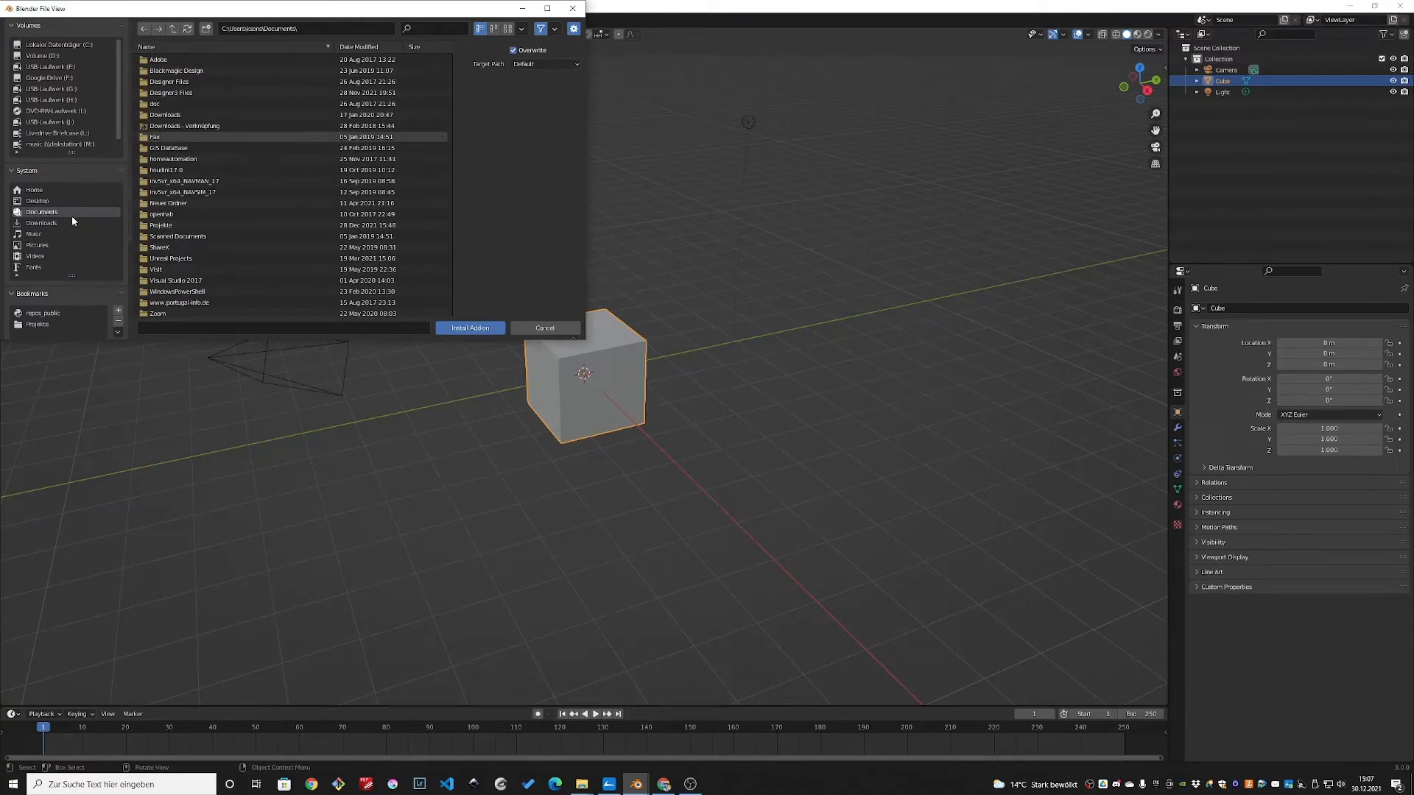
{"action": "left_click", "coordinate": [71, 221]}
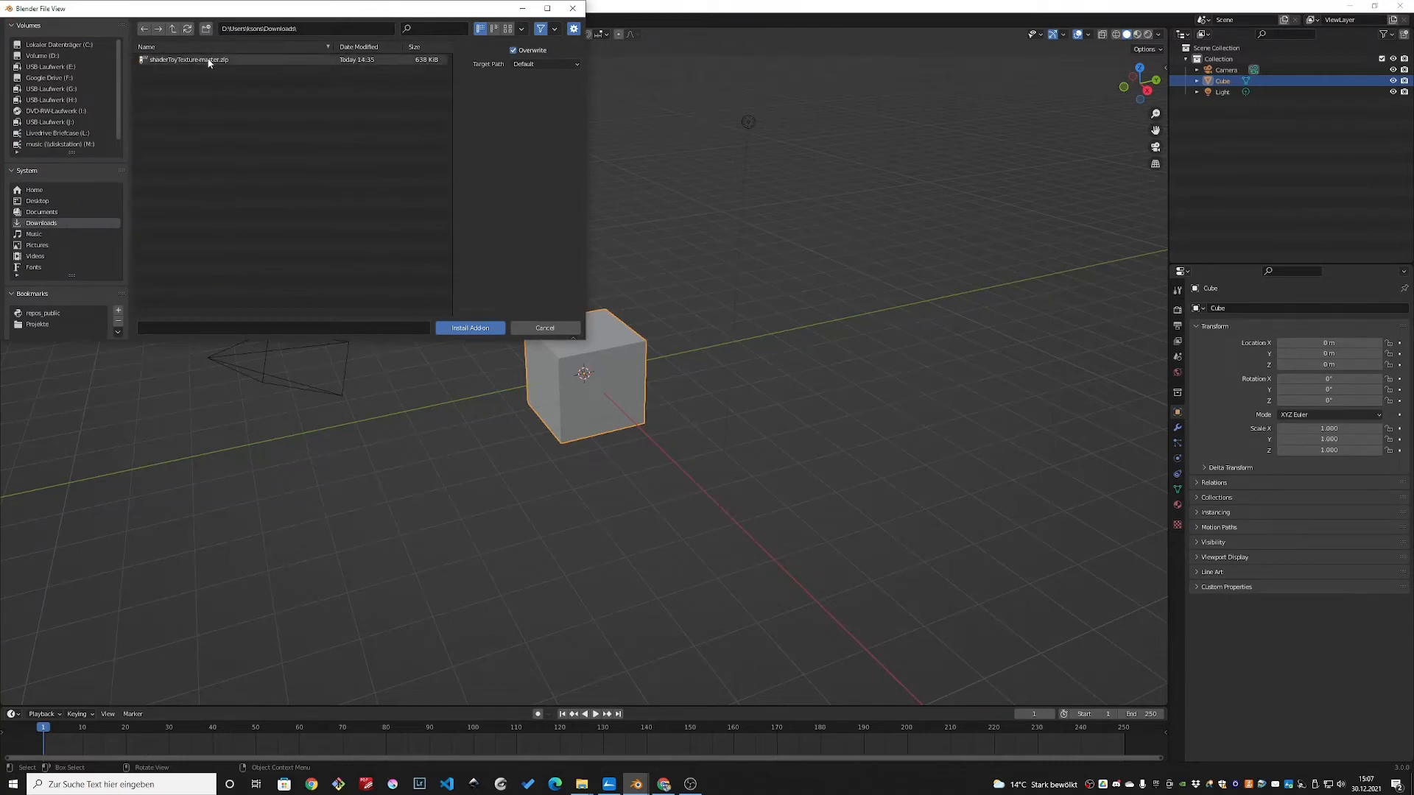
{"action": "double_click", "coordinate": [209, 60]}
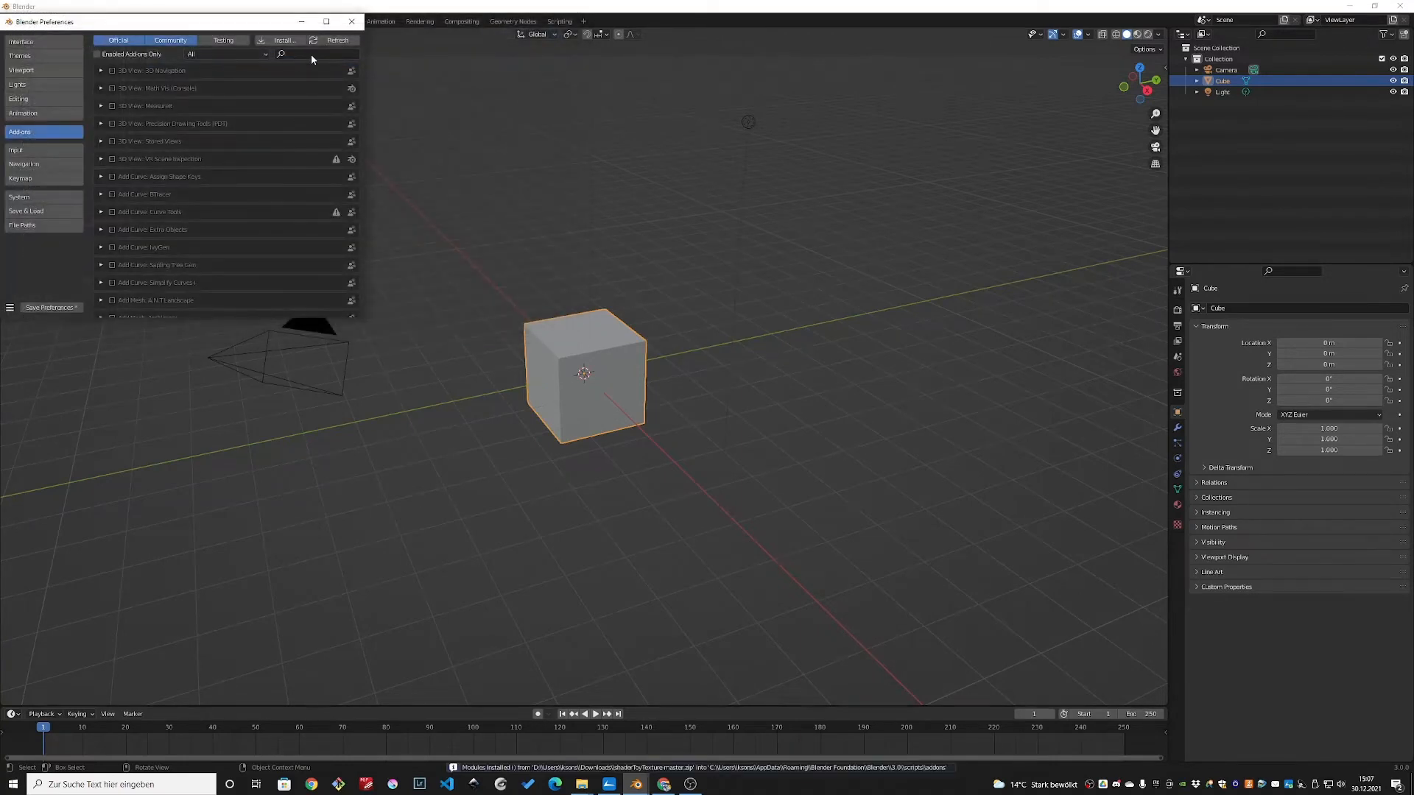
Filter the add-ons by "text", enable Texture: glslTexture, and close the preferences
{"action": "type", "text": "text"}
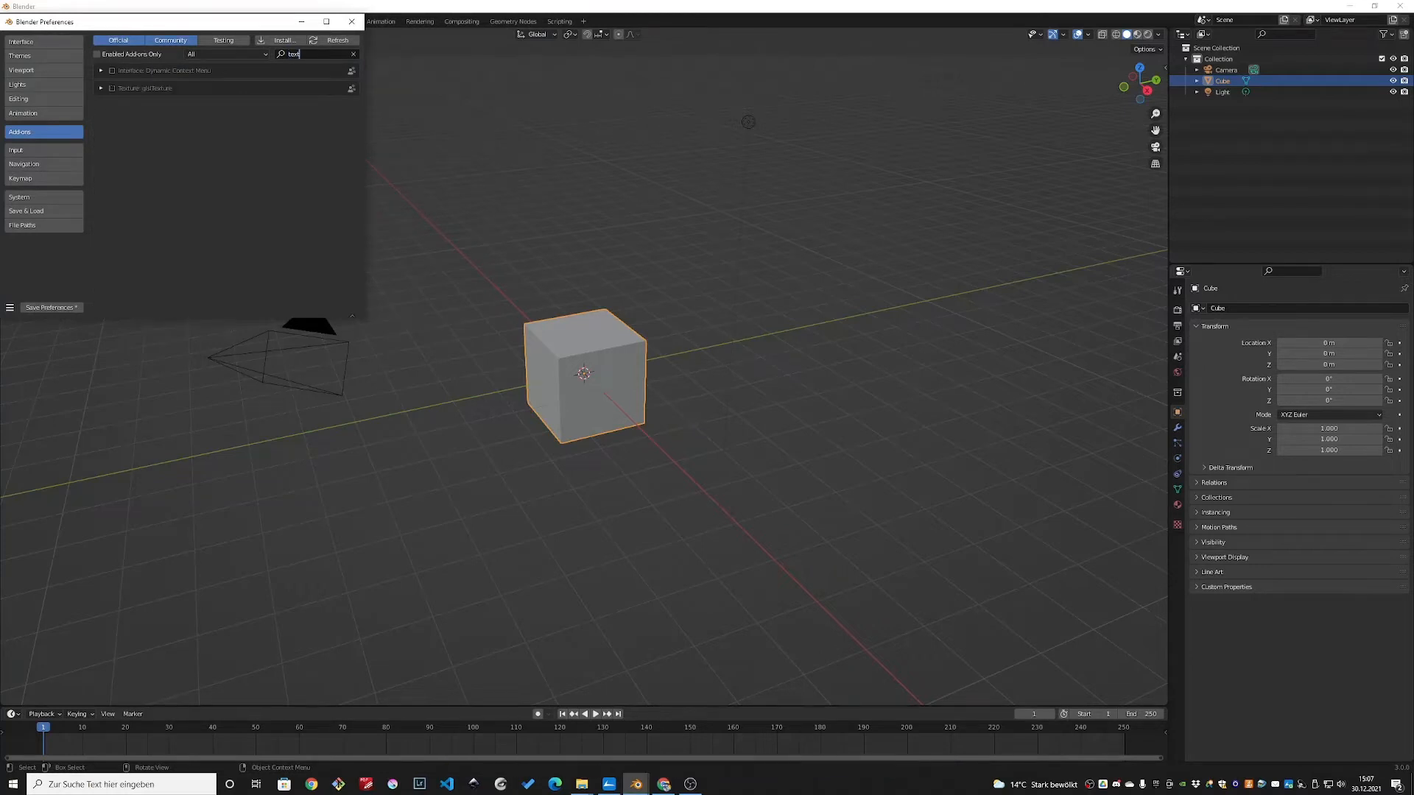
{"action": "left_click", "coordinate": [112, 88]}
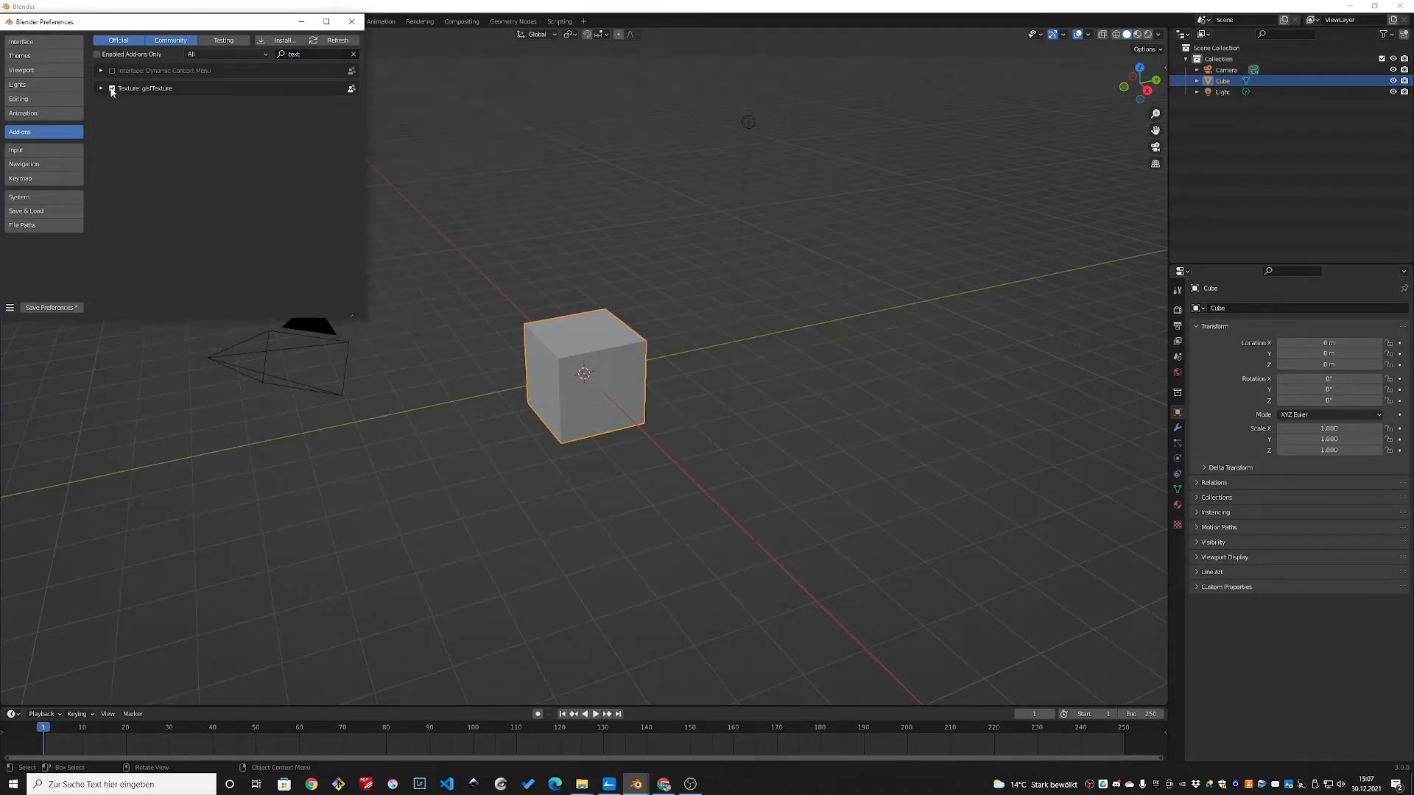
{"action": "left_click", "coordinate": [349, 22]}
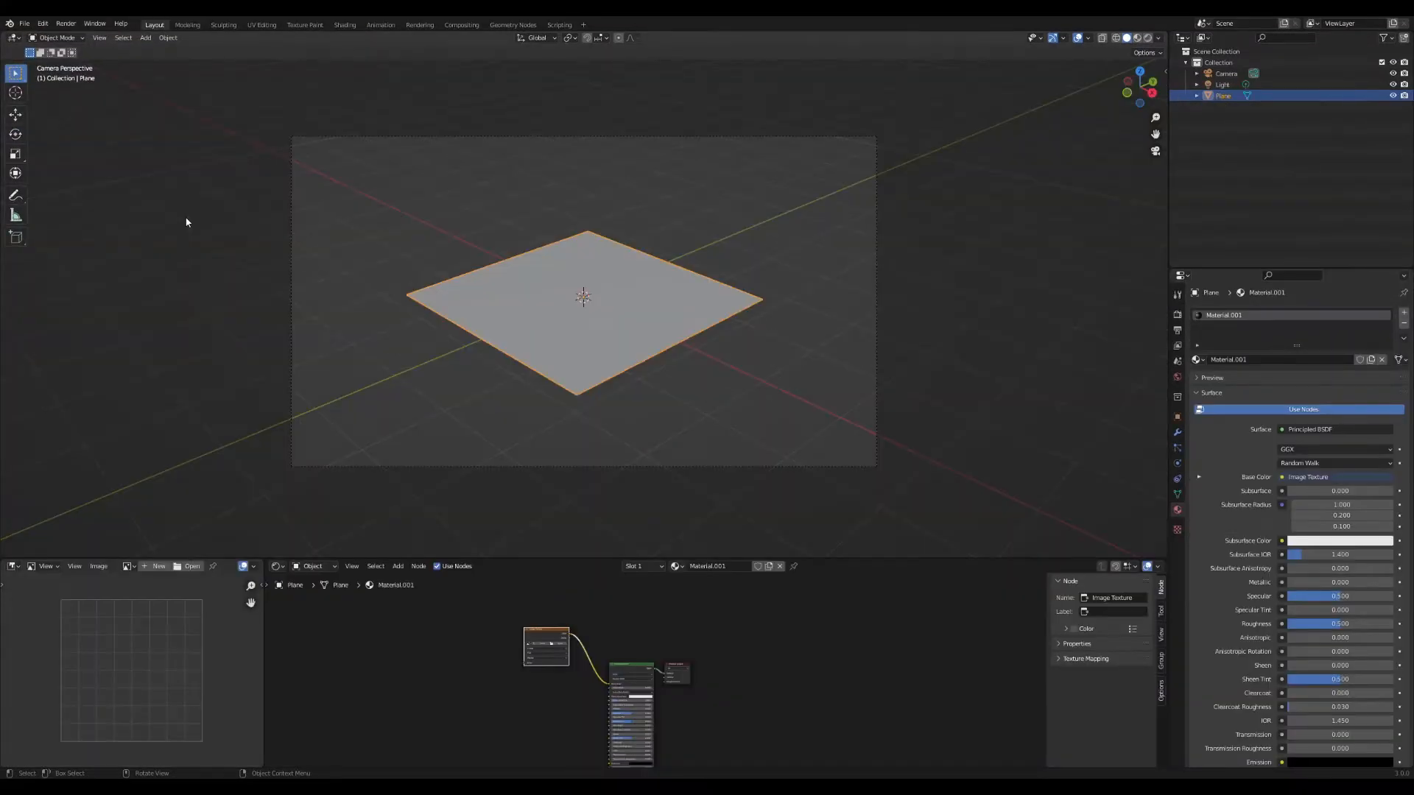
{"action": "key", "text": "F3"}
{"action": "type", "text": "sha"}
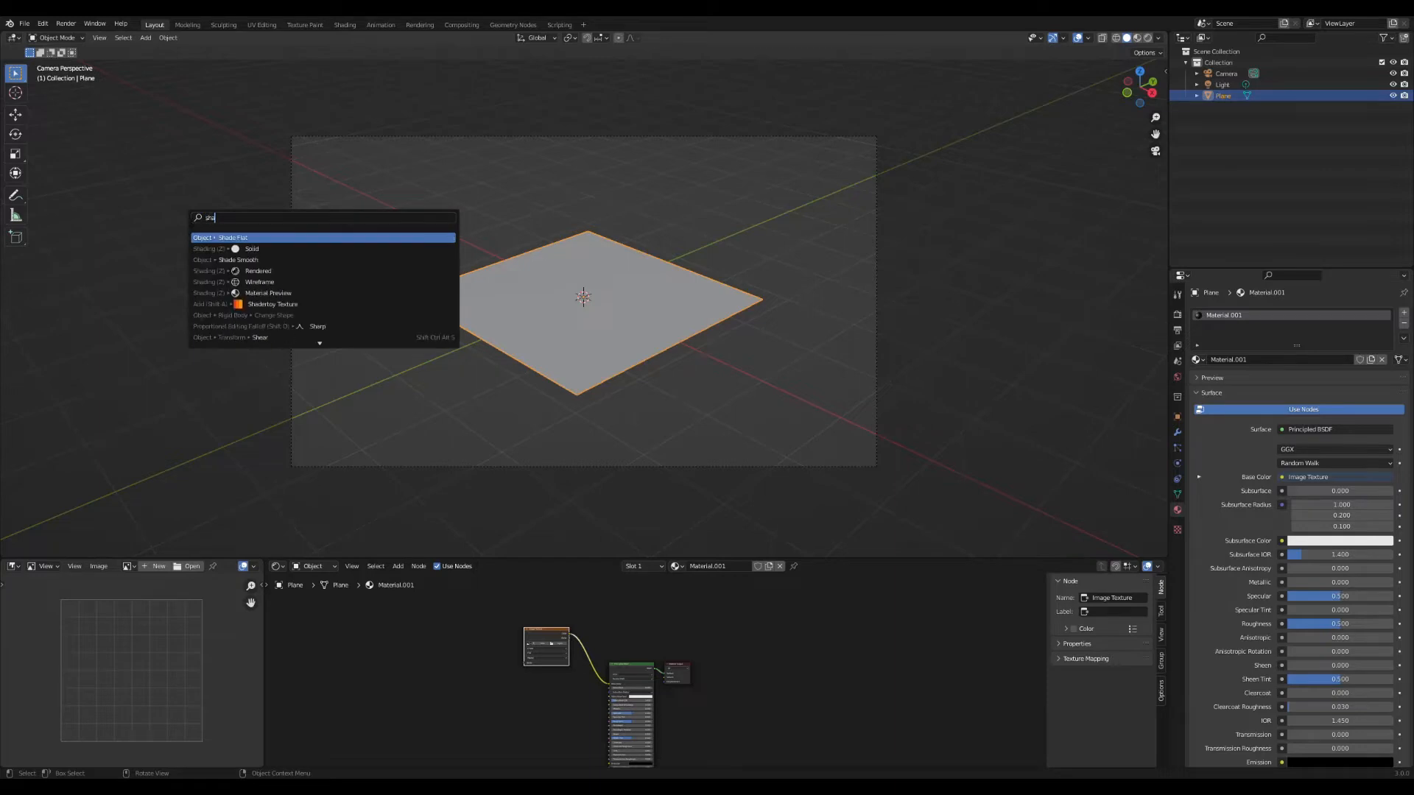
{"action": "type", "text": "der"}
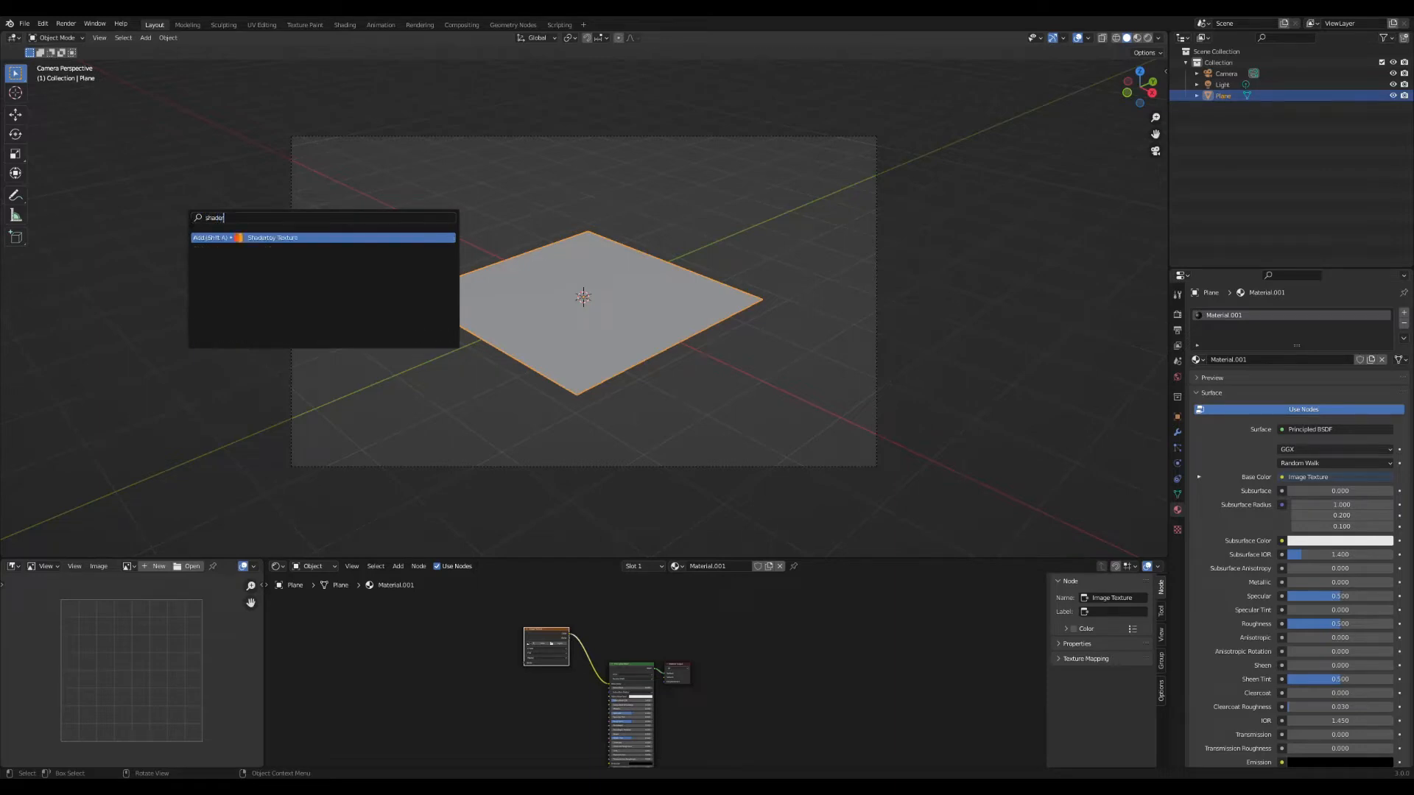
Add a Shadertoy Texture with width 512, height 512 and default.frag as the source
{"action": "left_click", "coordinate": [145, 38]}
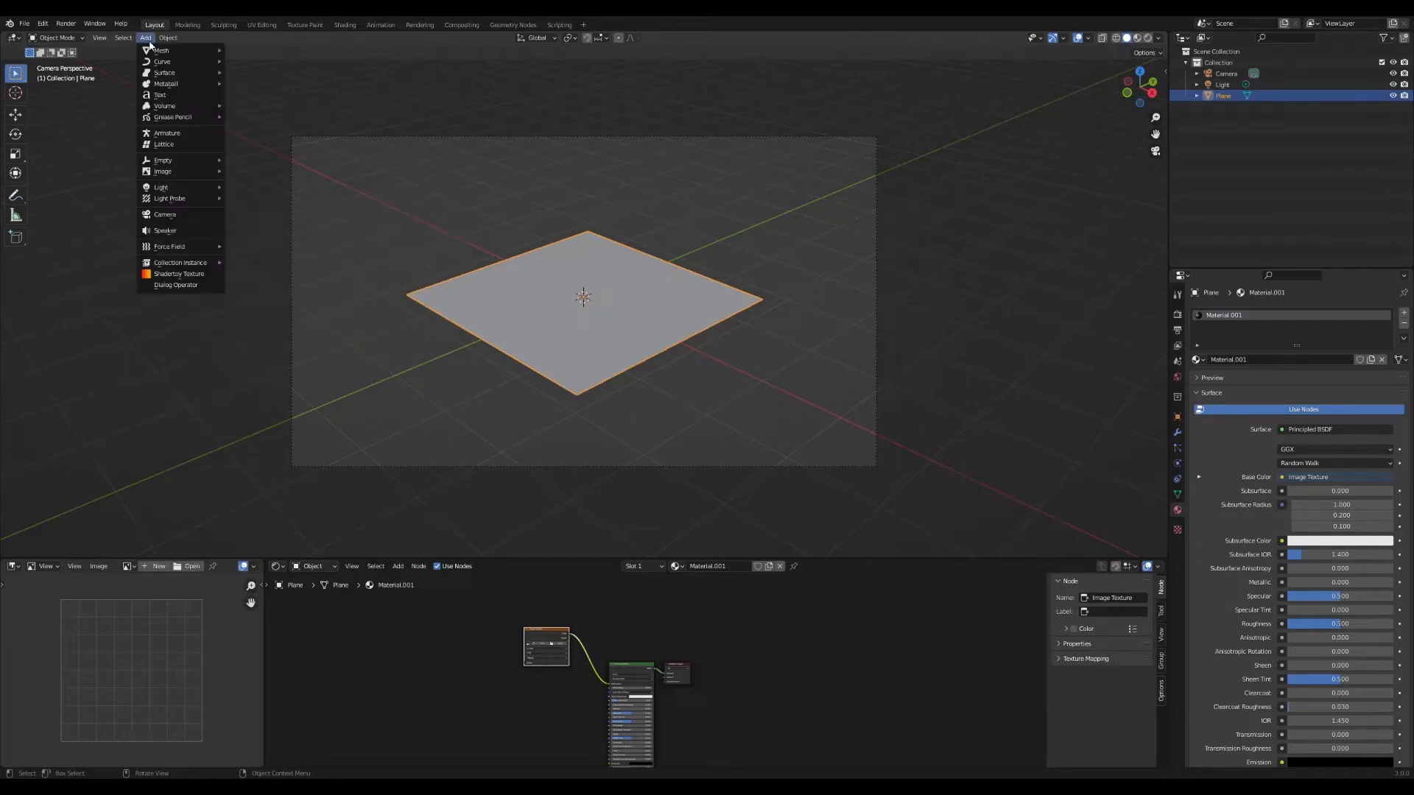
{"action": "left_click", "coordinate": [189, 275]}
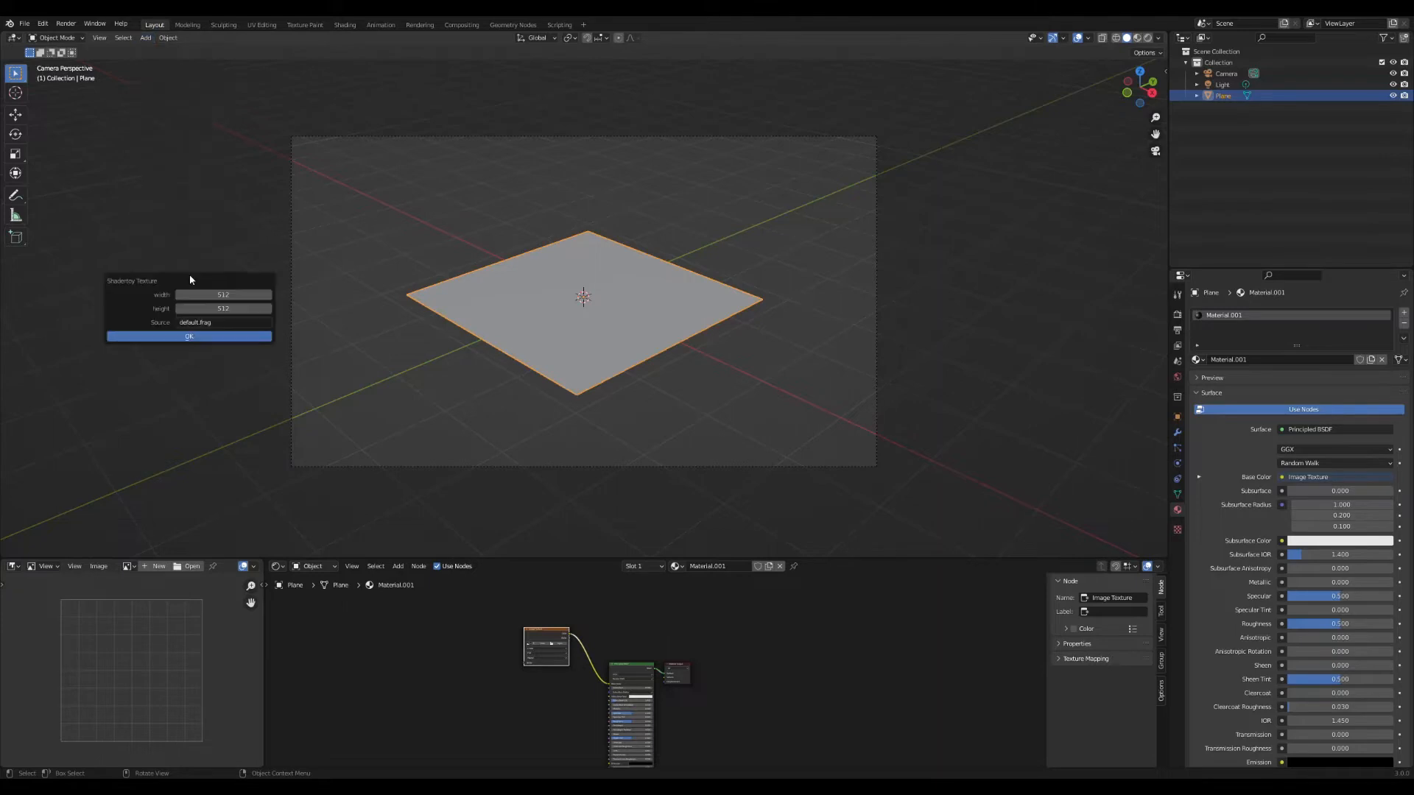
{"action": "left_click", "coordinate": [210, 340]}
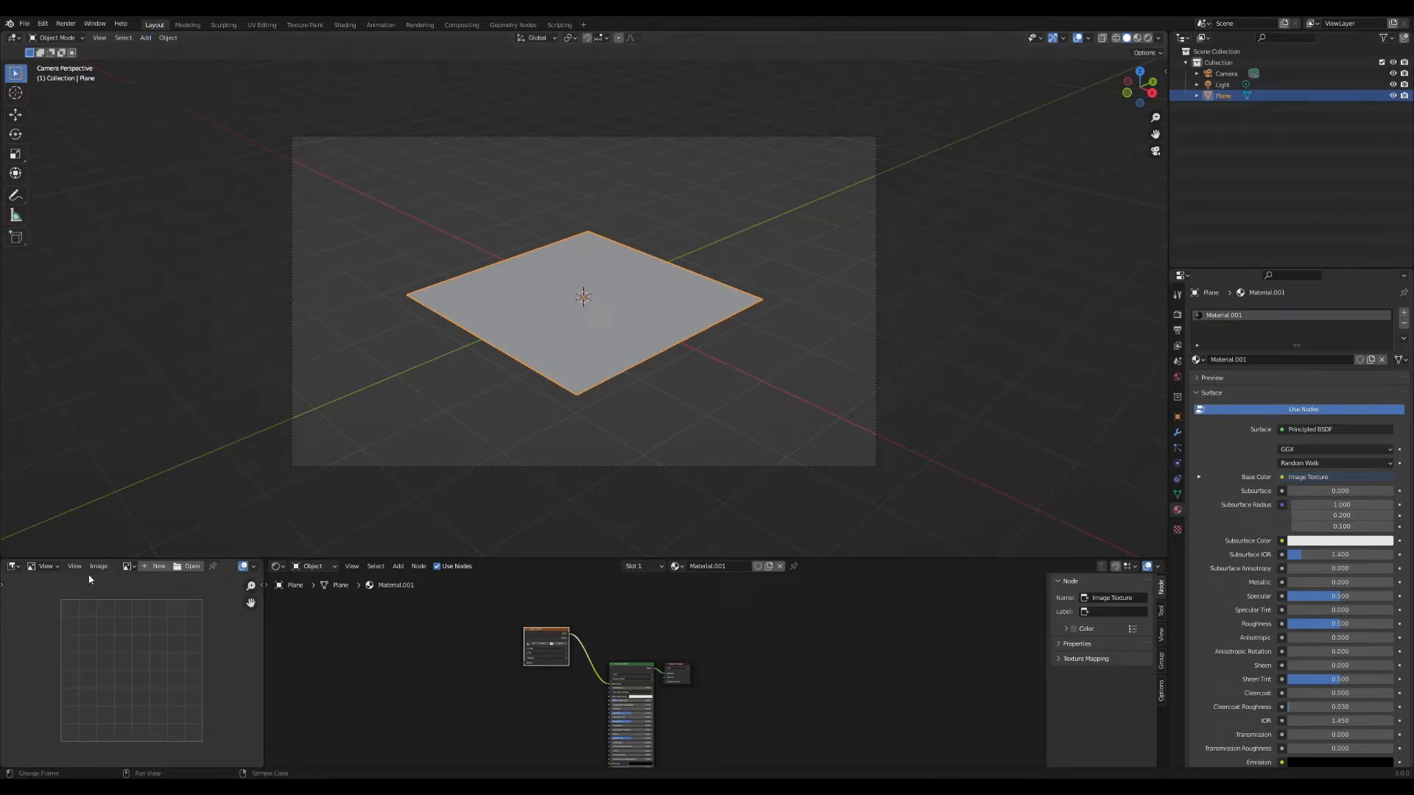
Display the default.frag image in full in the Image Editor
{"action": "left_click", "coordinate": [128, 567]}
{"action": "left_click", "coordinate": [150, 583]}
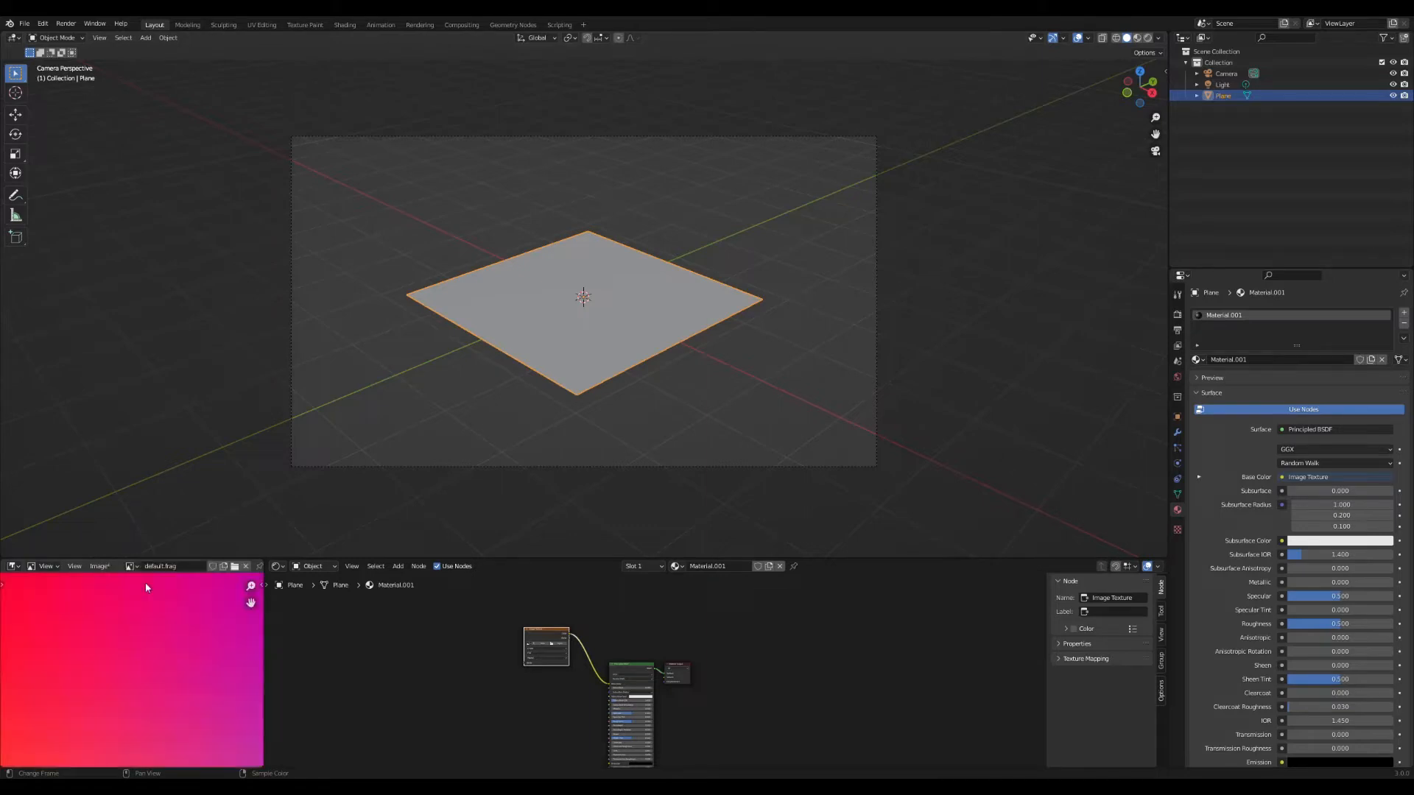
{"action": "scroll", "coordinate": [145, 590], "scroll_direction": "down", "scroll_amount": 4}
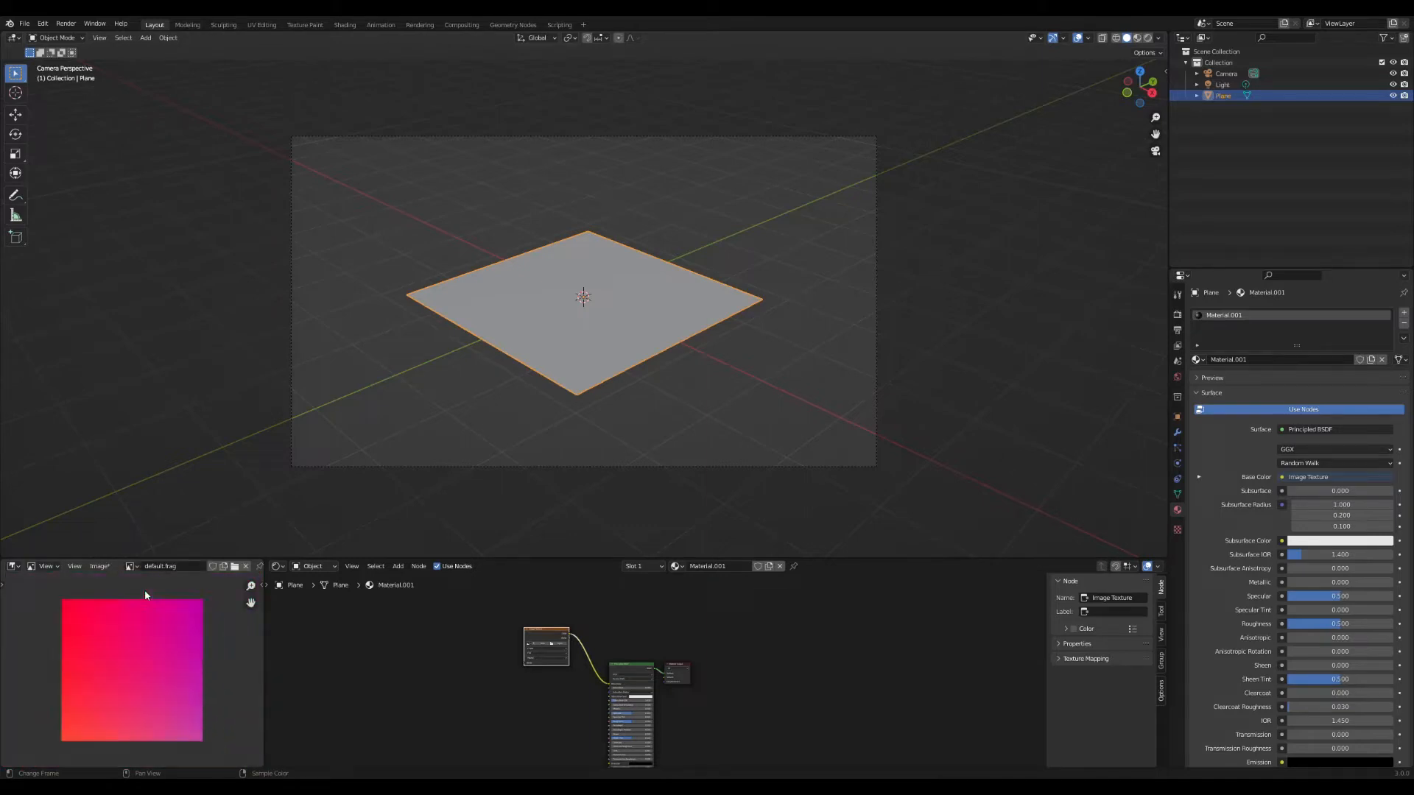
Switch the node editor area to the Text Editor and load the default.frag text
{"action": "left_click", "coordinate": [276, 566]}
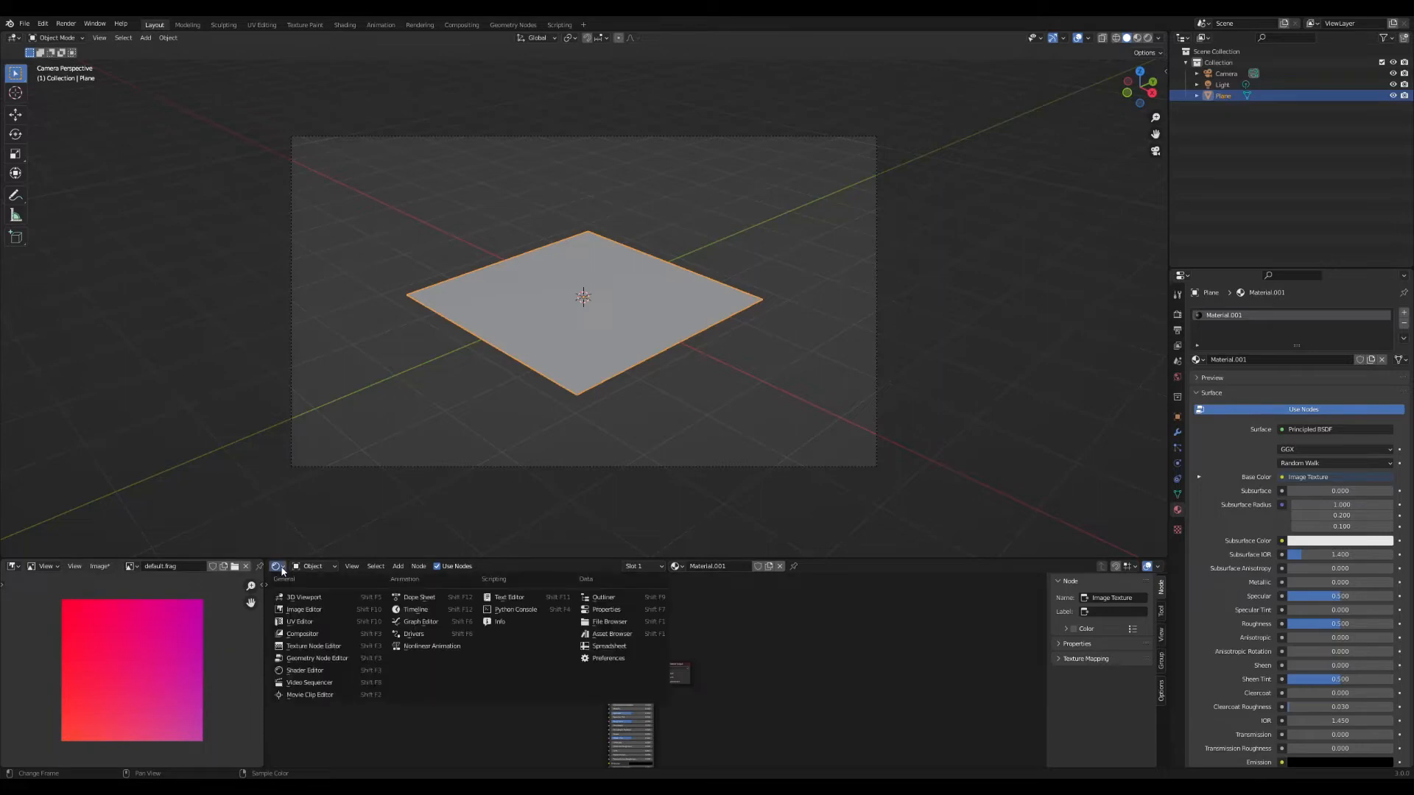
{"action": "left_click", "coordinate": [519, 601]}
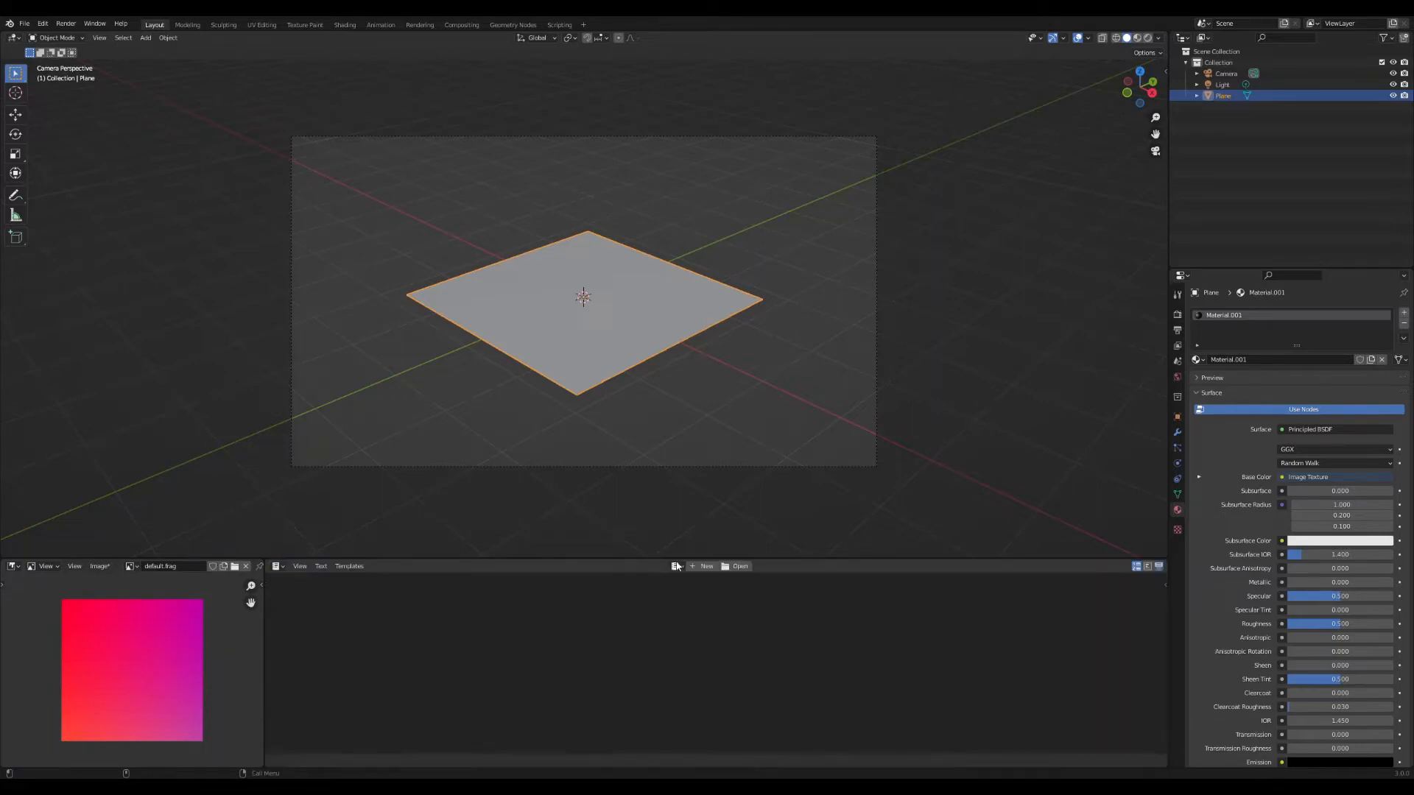
{"action": "left_click", "coordinate": [676, 566]}
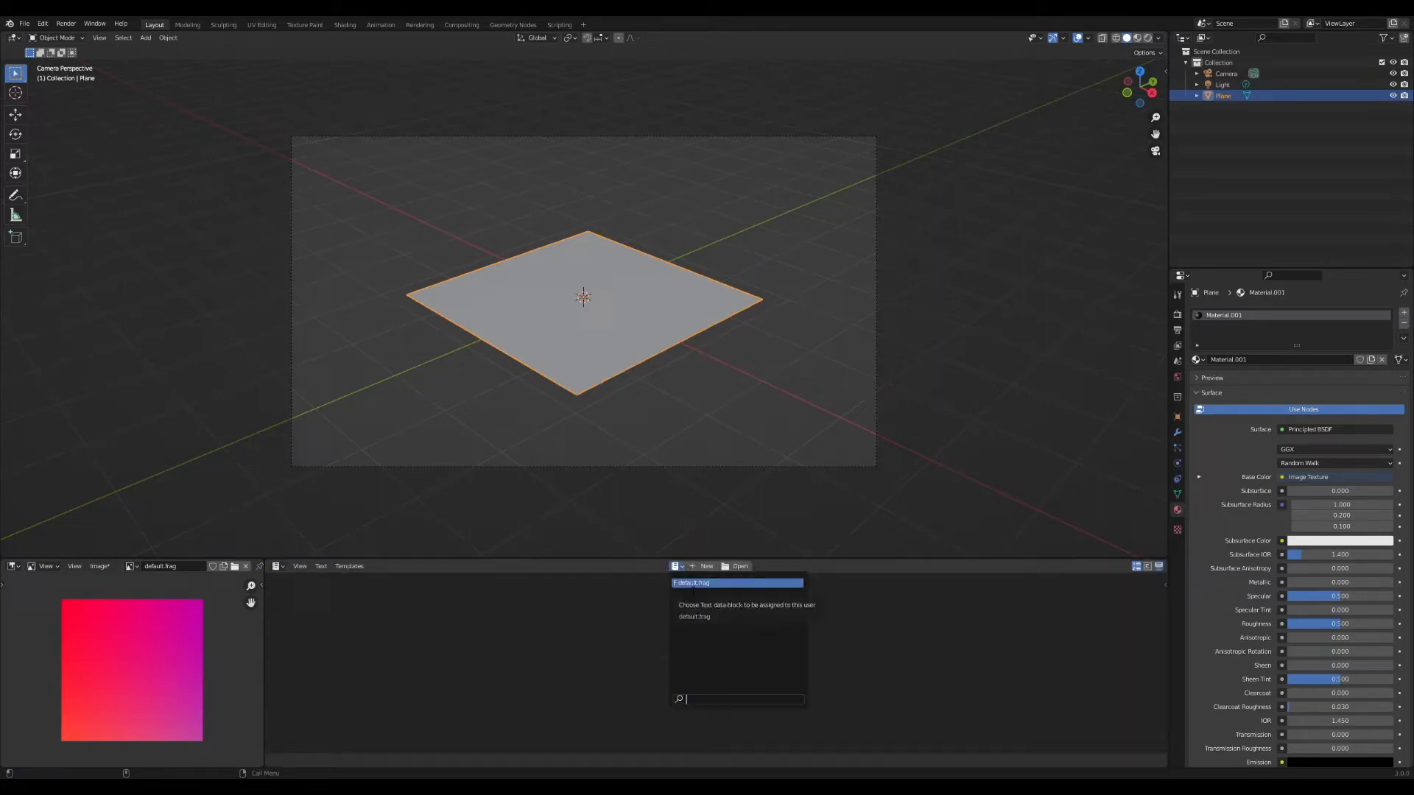
{"action": "left_click", "coordinate": [696, 583]}
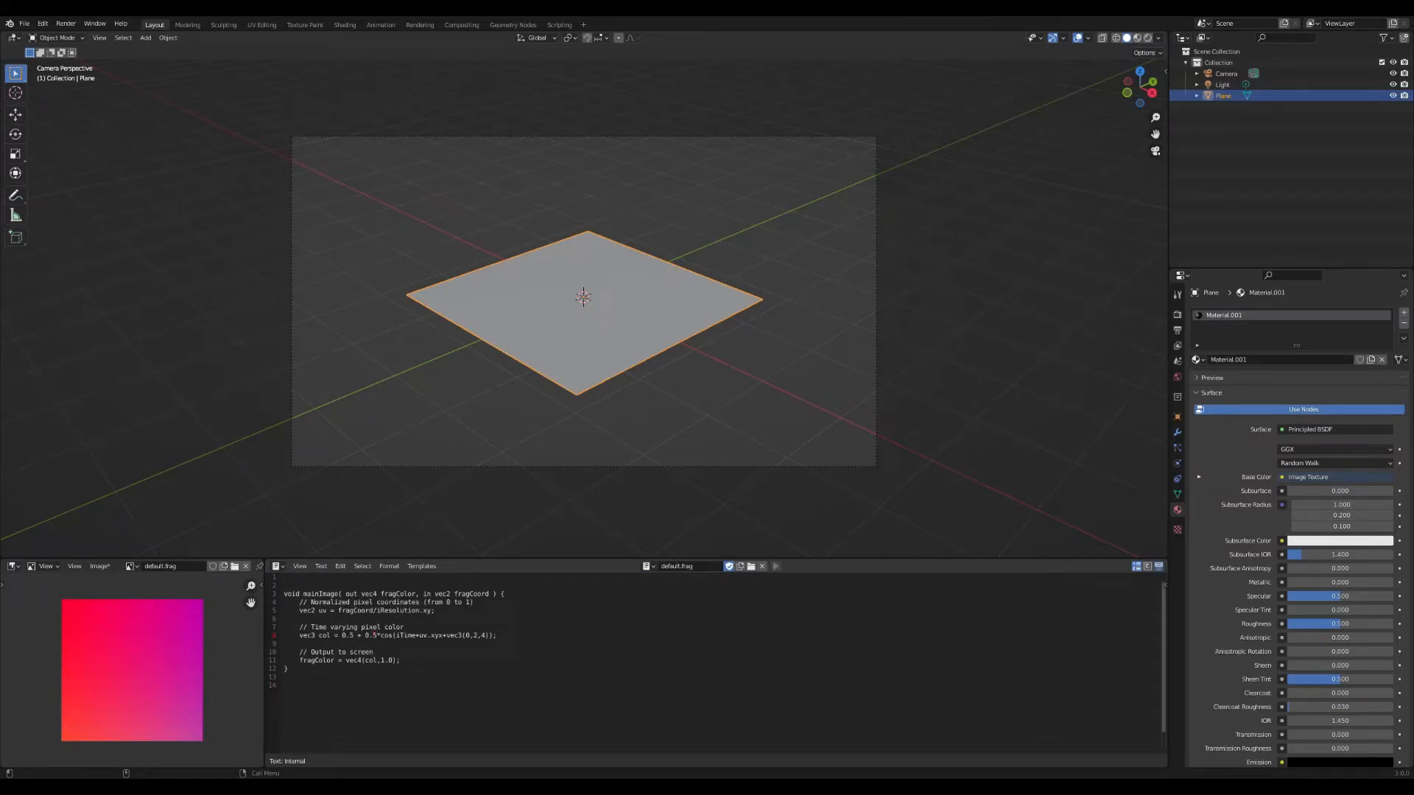
Try a cosine multiplier of 0.1 in the vec3 col line of default.frag and restore it to 0.5
{"action": "key", "text": "BackSpace"}
{"action": "type", "text": "1"}
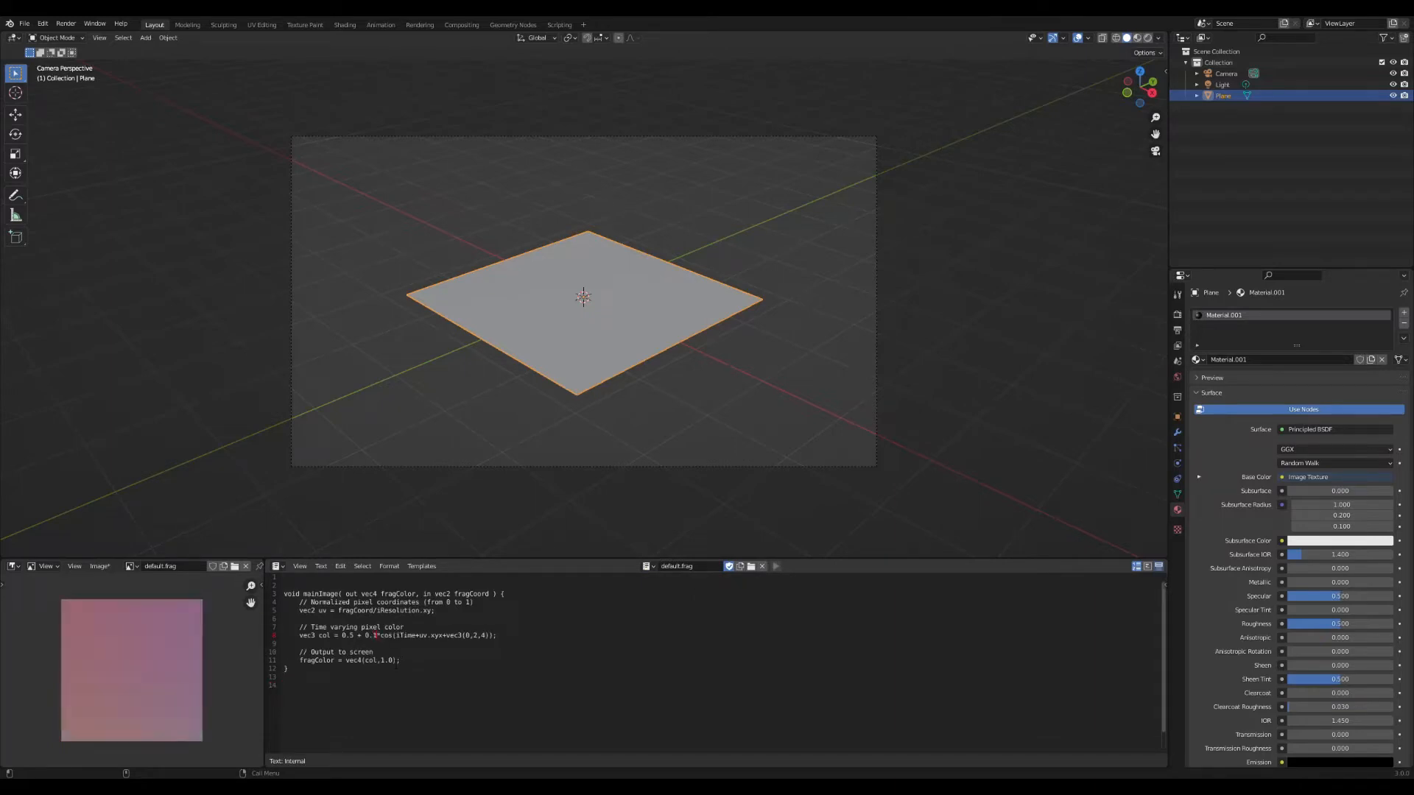
{"action": "key", "text": "BackSpace"}
{"action": "type", "text": "5"}
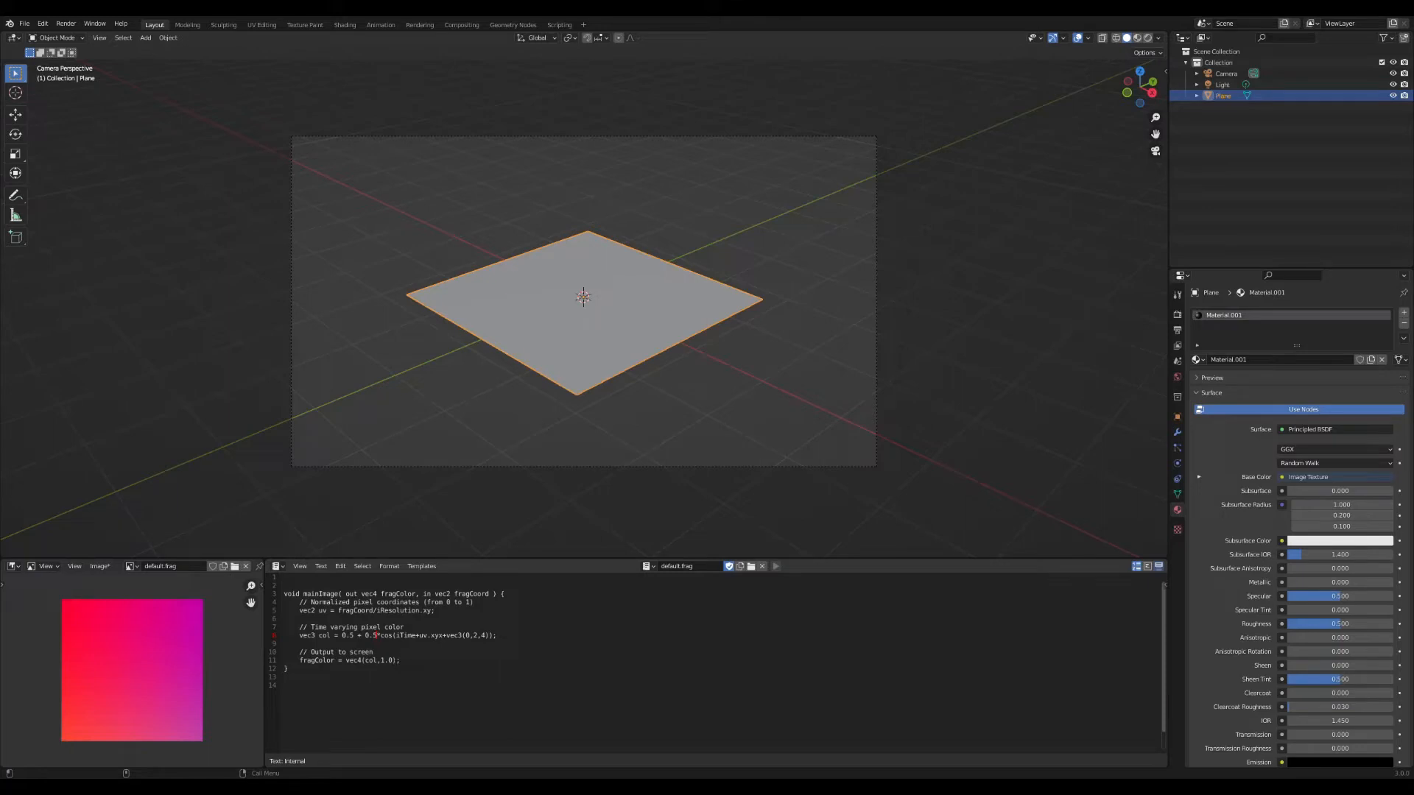
Assign default.frag to the plane's Image Texture node in the Shader Editor and set the viewport shading to Rendered
{"action": "left_click", "coordinate": [277, 566]}
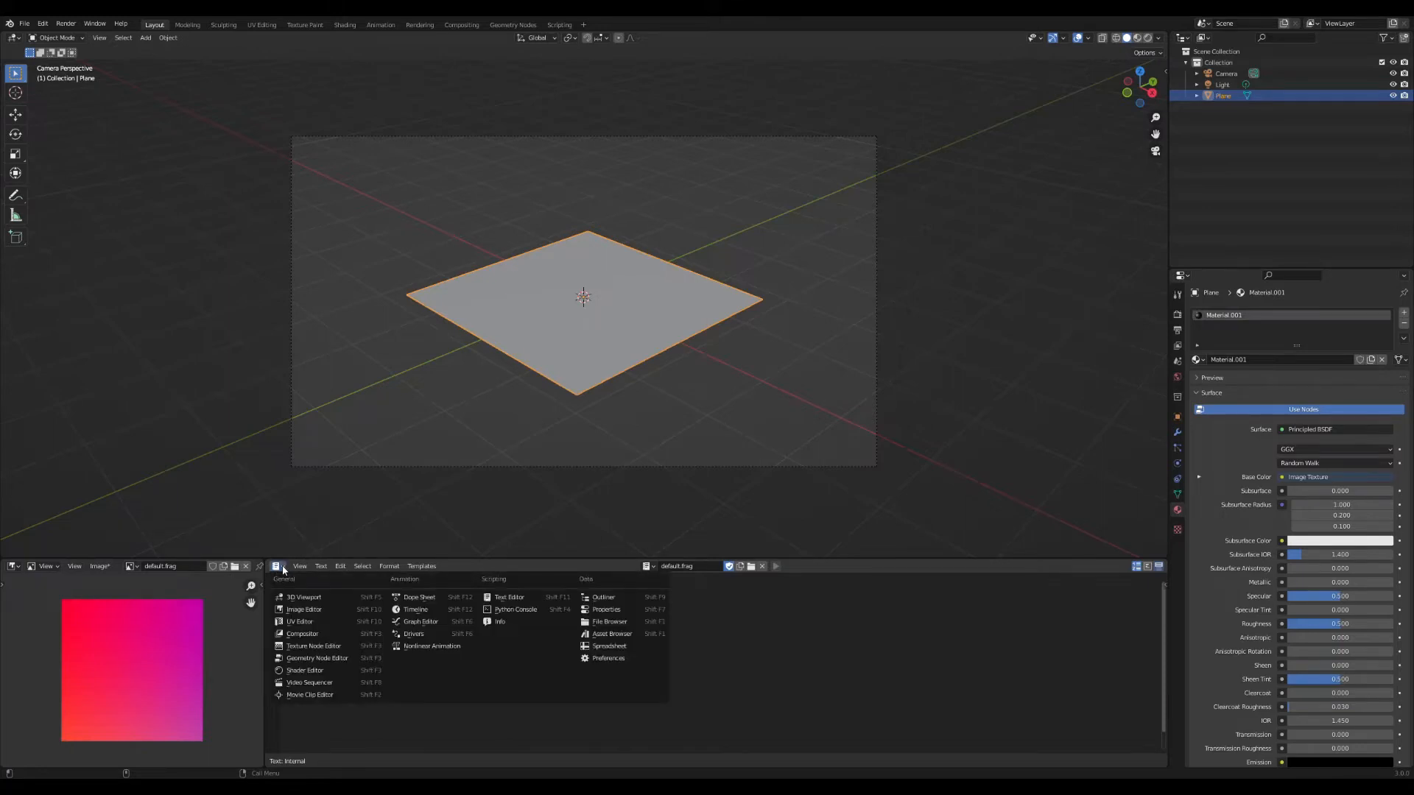
{"action": "left_click", "coordinate": [298, 671]}
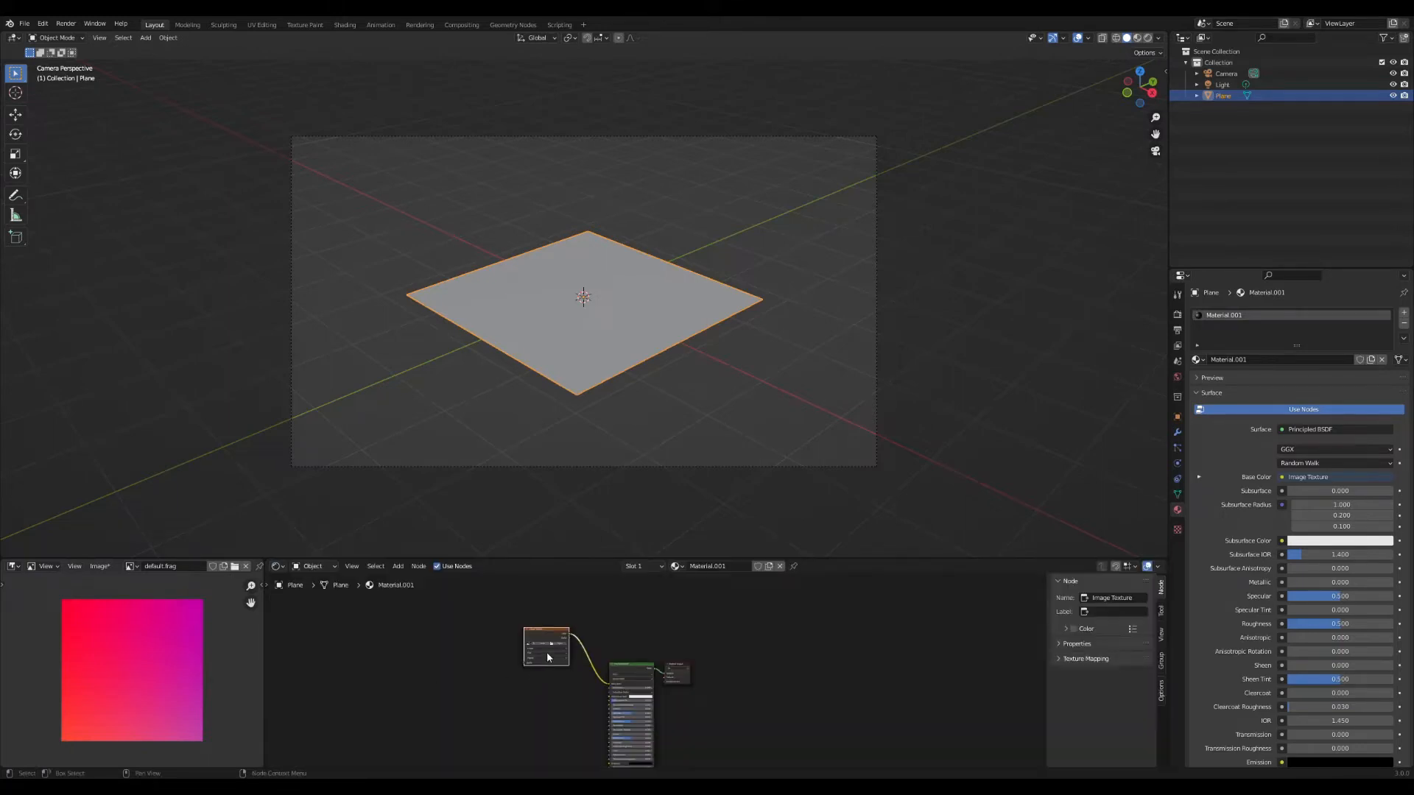
{"action": "scroll", "coordinate": [655, 671], "scroll_direction": "up", "scroll_amount": 2}
{"action": "left_click", "coordinate": [455, 629]}
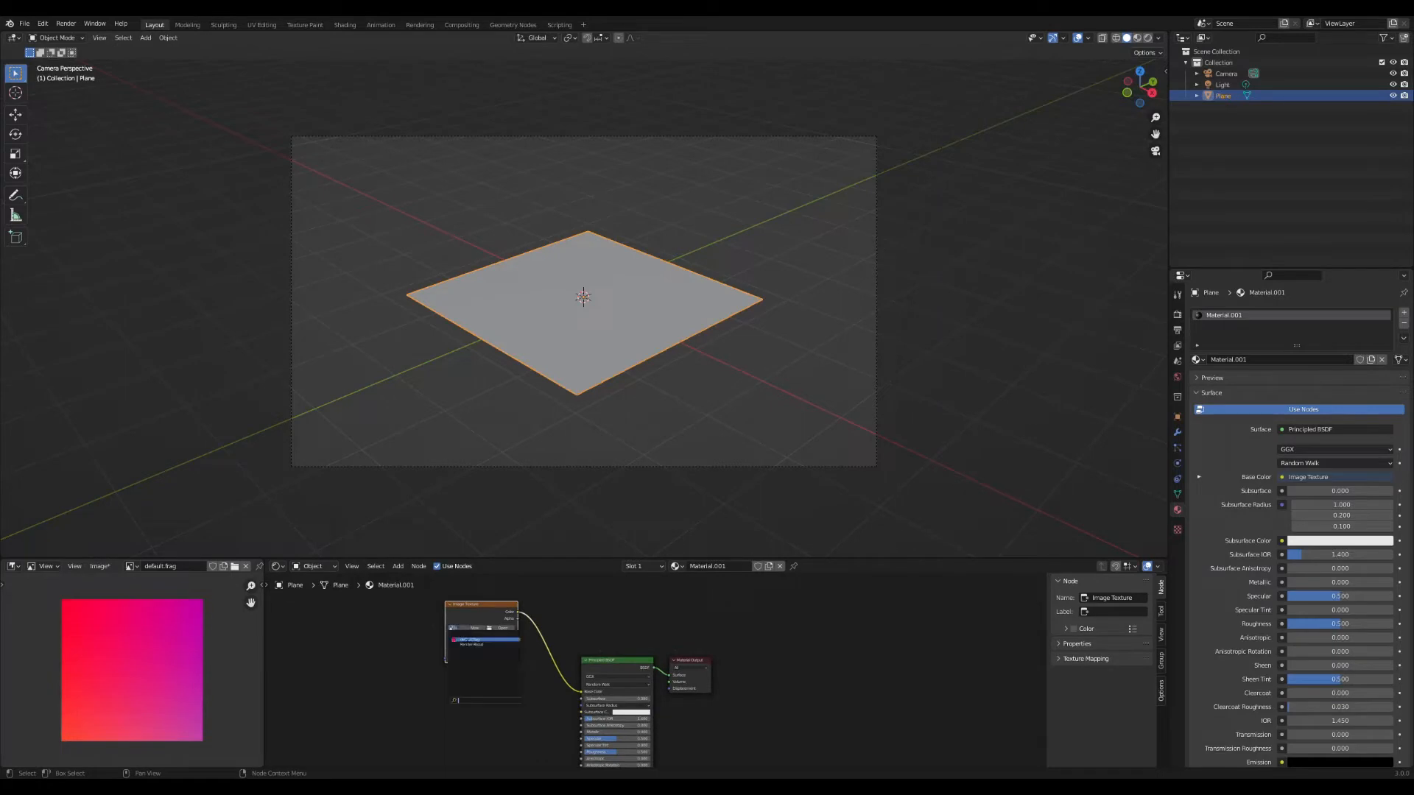
{"action": "left_click", "coordinate": [483, 639]}
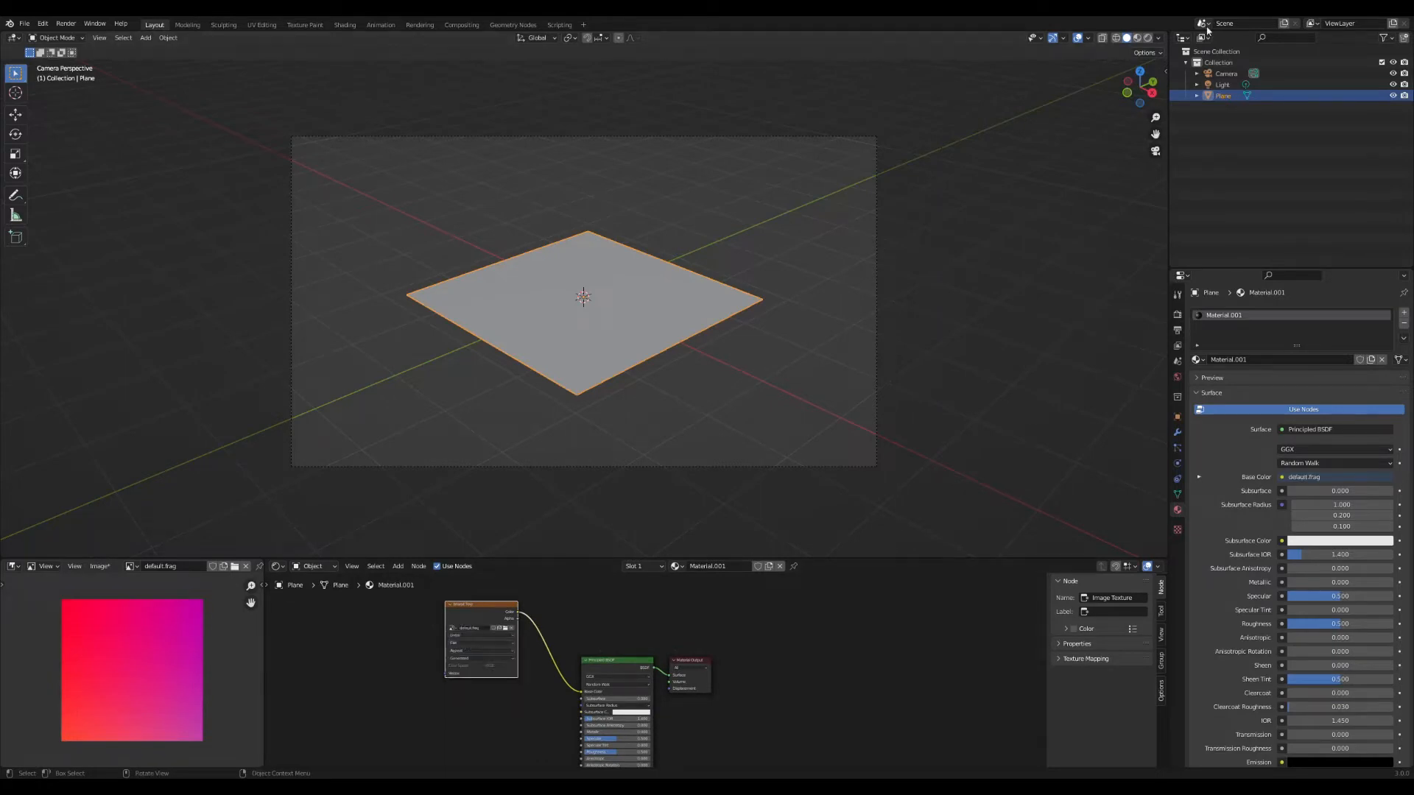
{"action": "left_click", "coordinate": [1147, 38]}
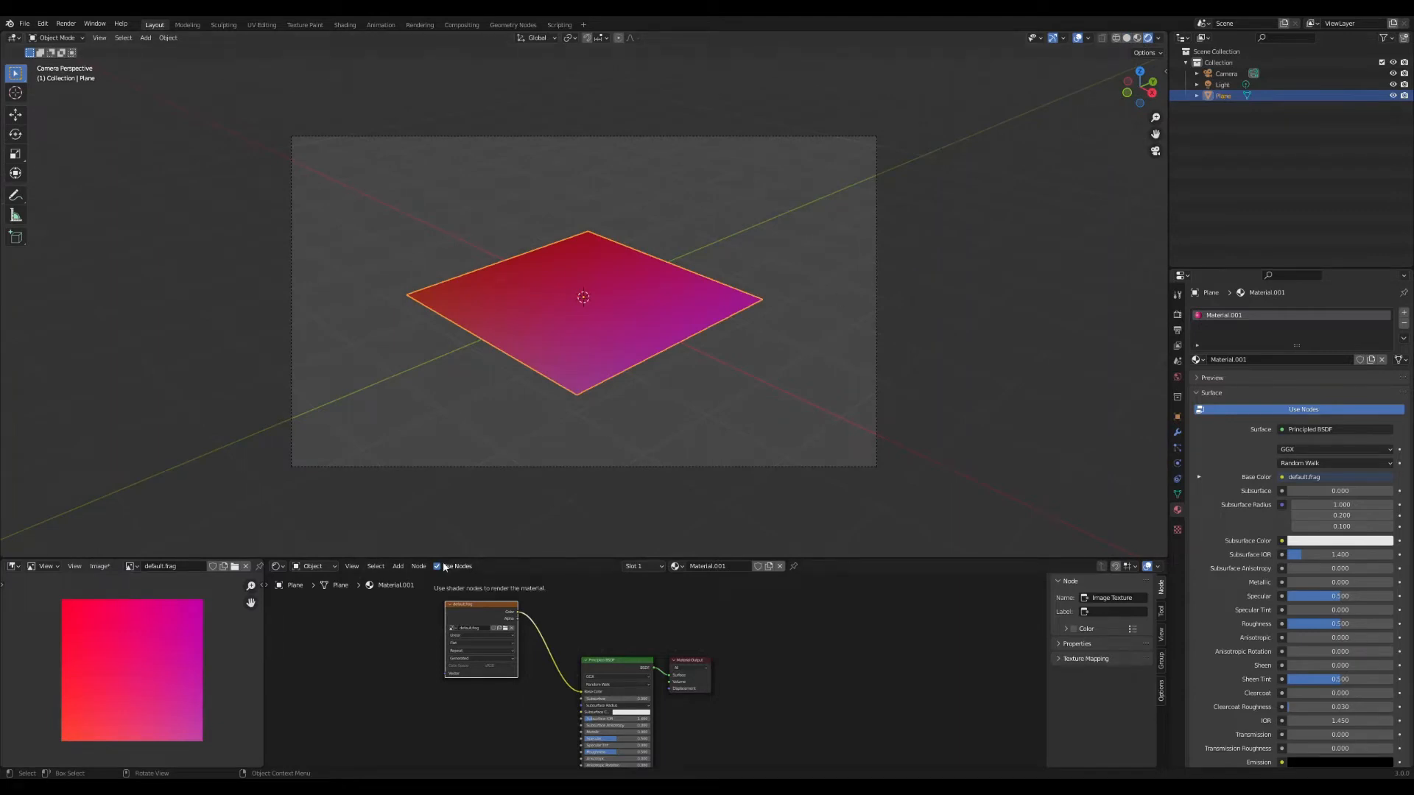
Switch the node editor area to the Text Editor and select iTime in the vec3 col line of default.frag
{"action": "left_click", "coordinate": [281, 567]}
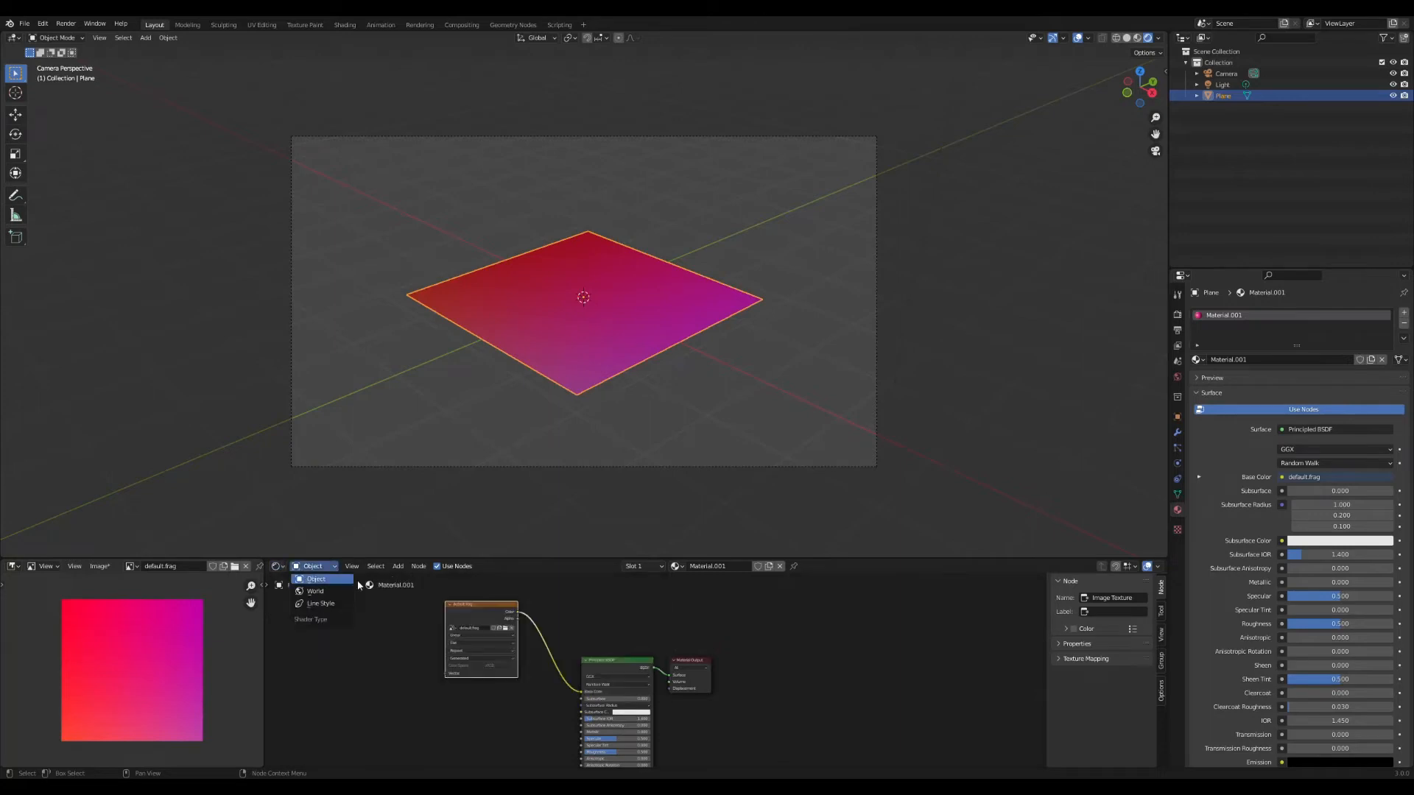
{"action": "left_click", "coordinate": [282, 567]}
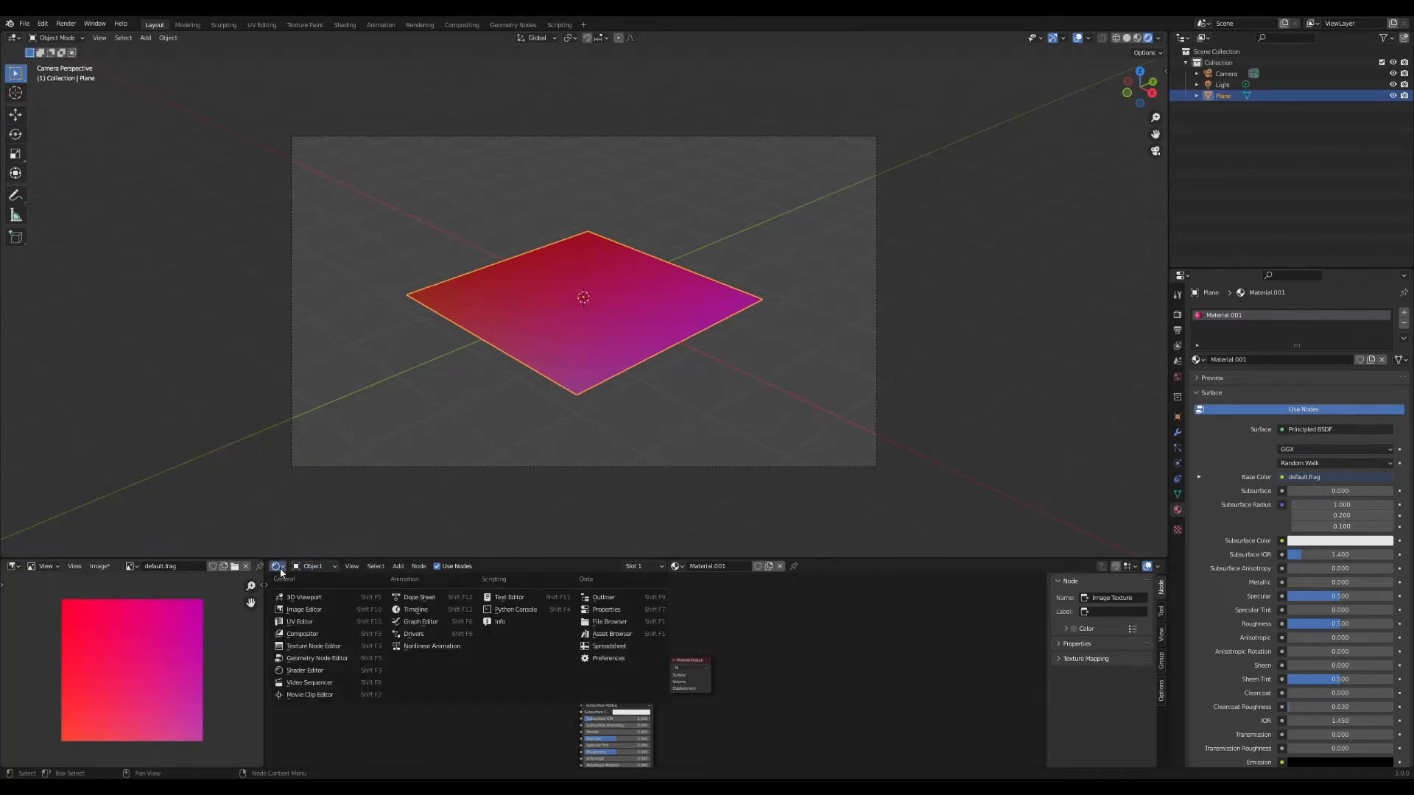
{"action": "left_click", "coordinate": [508, 598]}
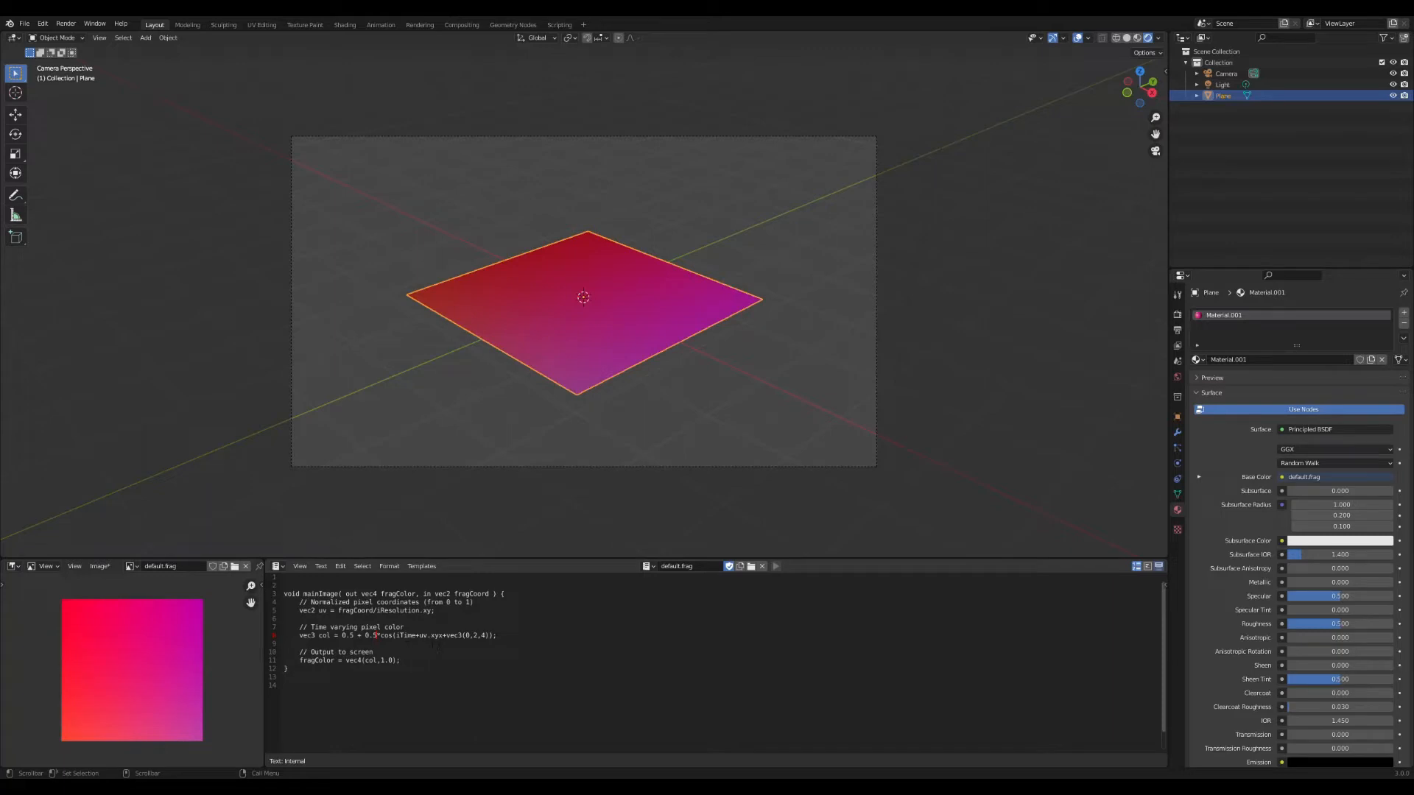
{"action": "double_click", "coordinate": [406, 635]}
Change the Text Editor area to the Timeline and move the playhead to frame 0
{"action": "left_click", "coordinate": [278, 567]}
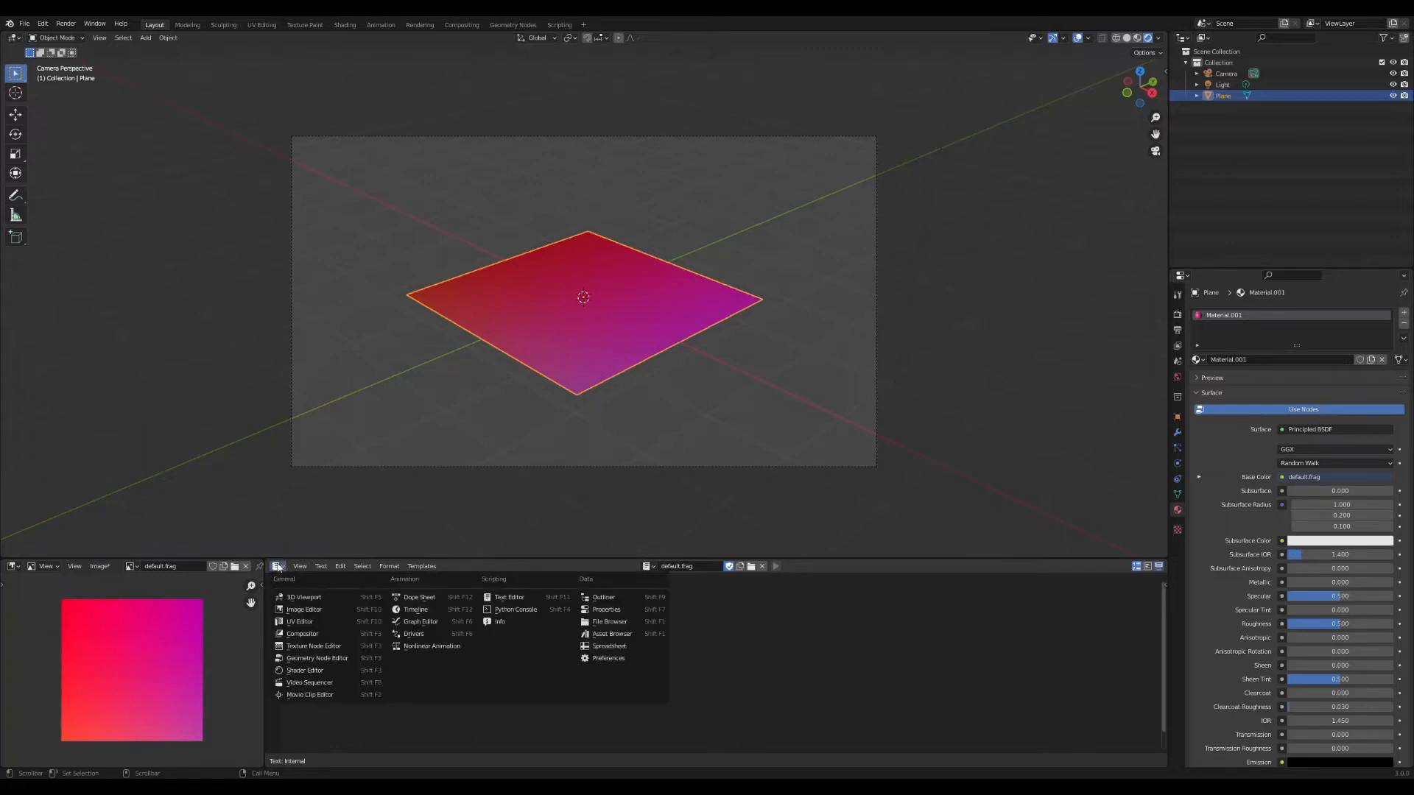
{"action": "left_click", "coordinate": [416, 610]}
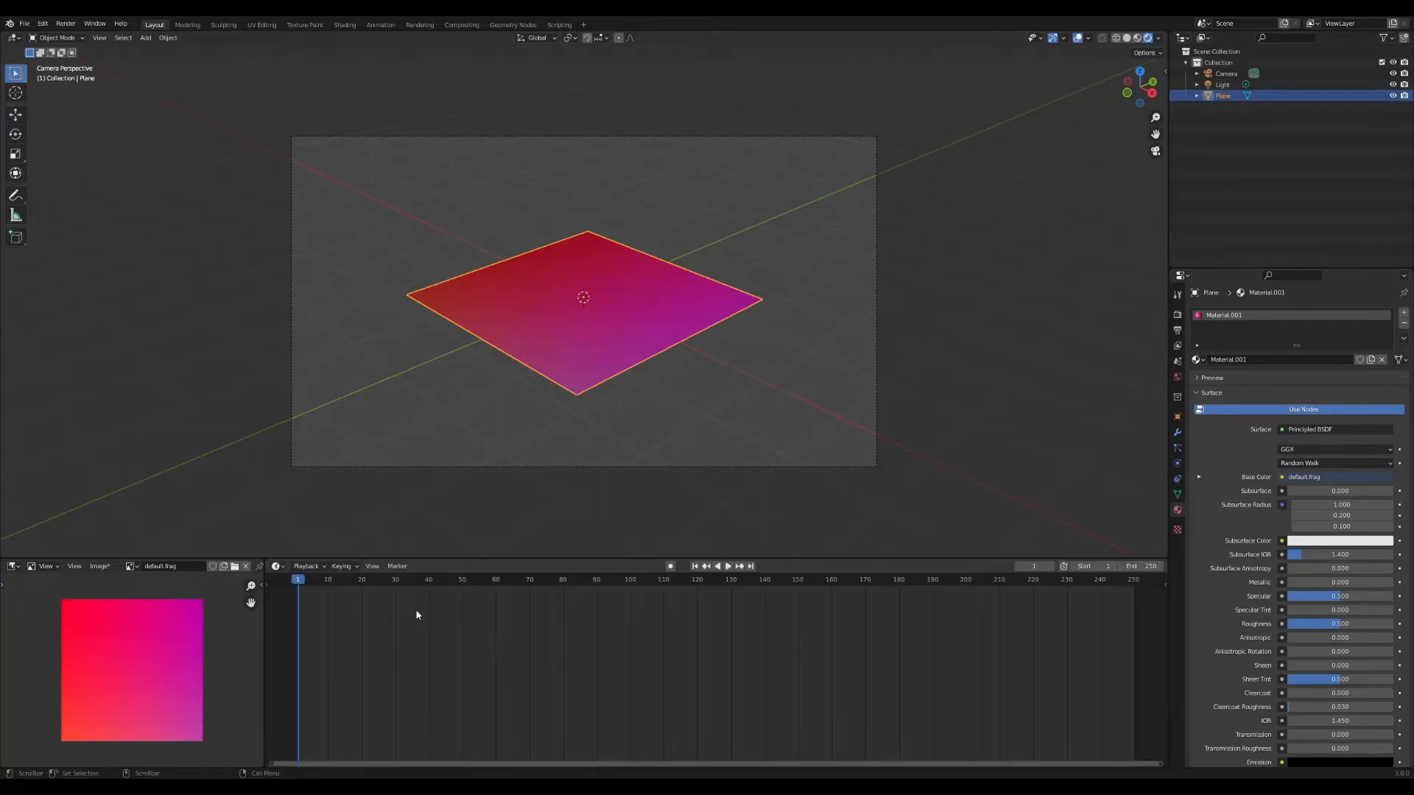
{"action": "mouse_move", "coordinate": [302, 583]}
{"action": "left_mouse_down"}
{"action": "mouse_move", "coordinate": [676, 595]}
{"action": "mouse_move", "coordinate": [295, 576]}
{"action": "left_mouse_up"}
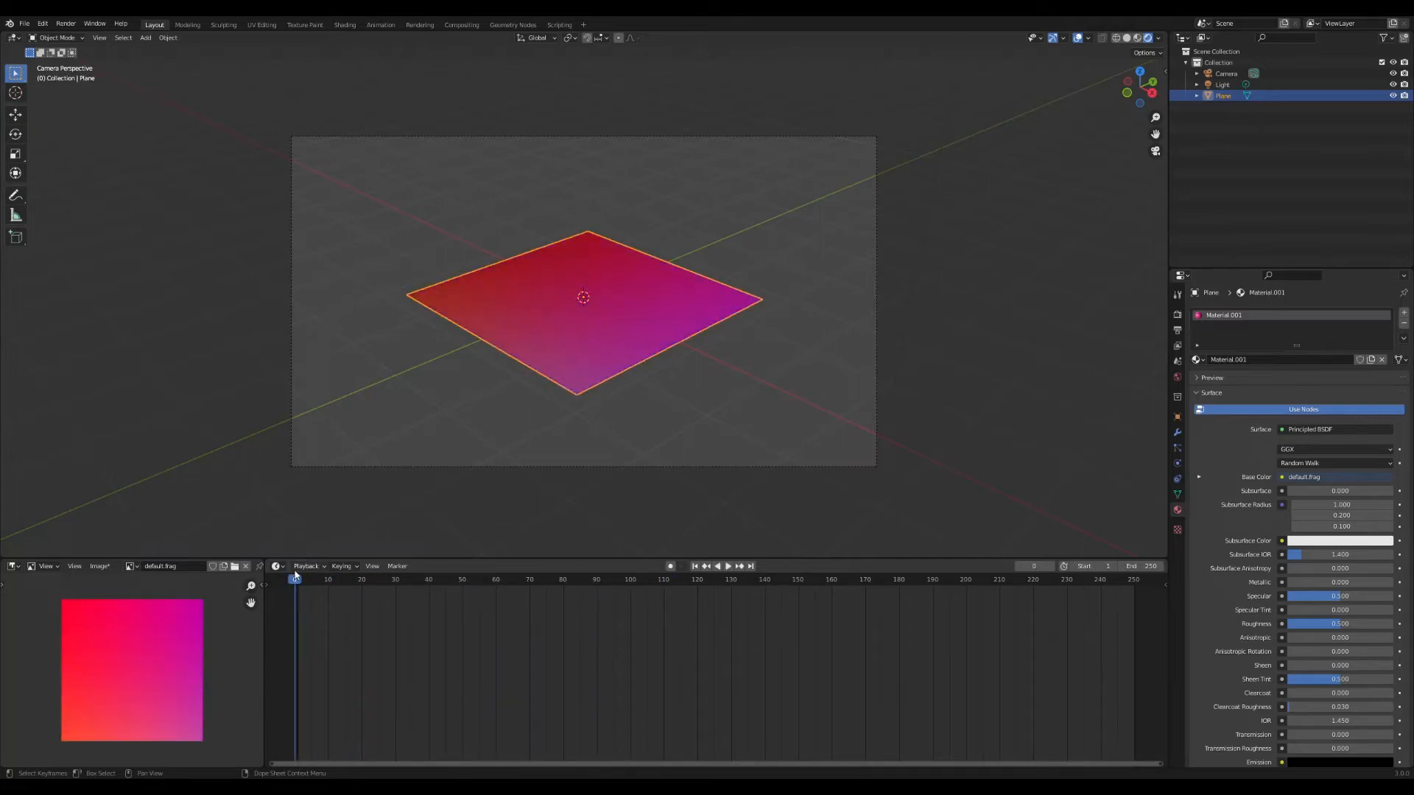
Return the Timeline area to the Text Editor, switch to Shadertoy in the browser, and copy all code of the [SIG15] Mario World 1-1 shader
{"action": "left_click", "coordinate": [278, 567]}
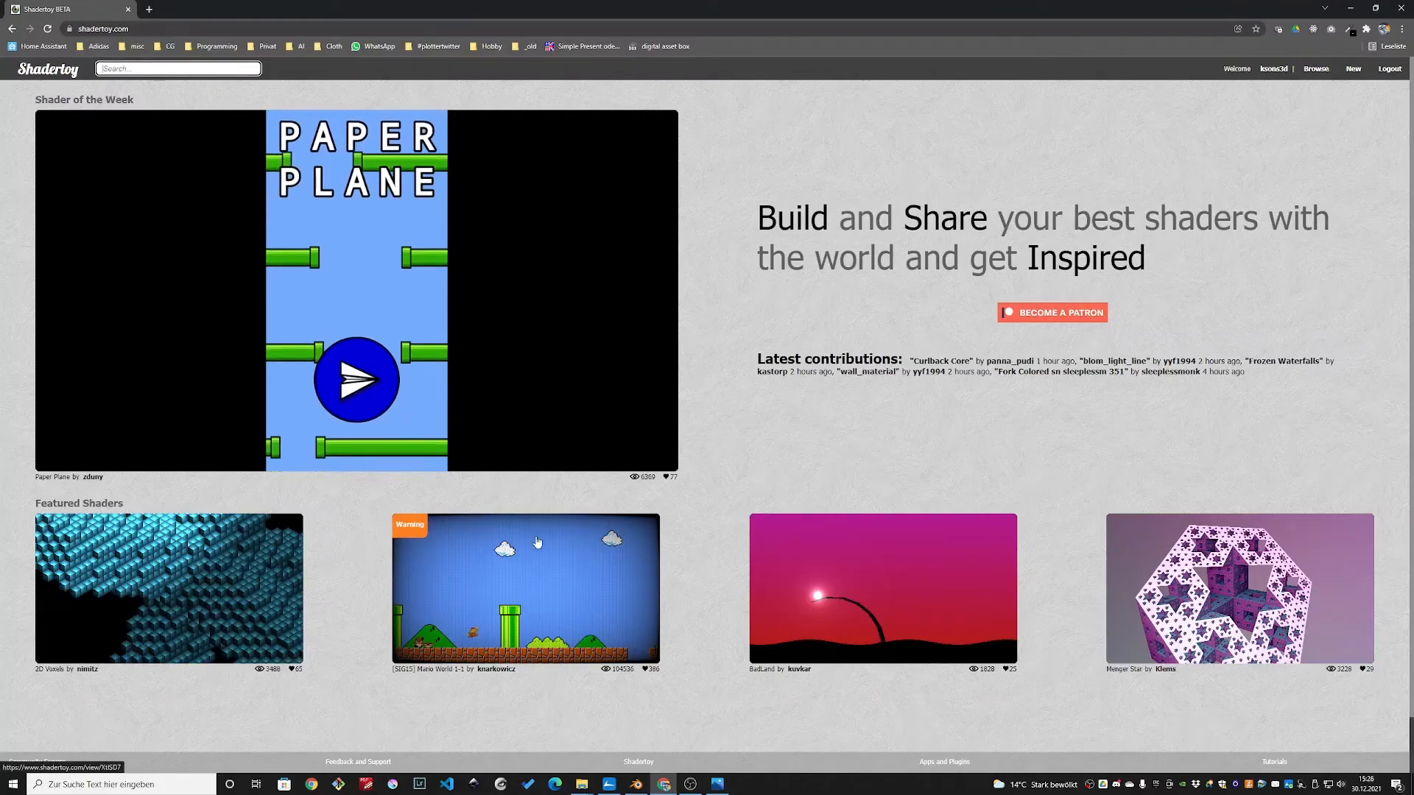
{"action": "left_click", "coordinate": [539, 569]}
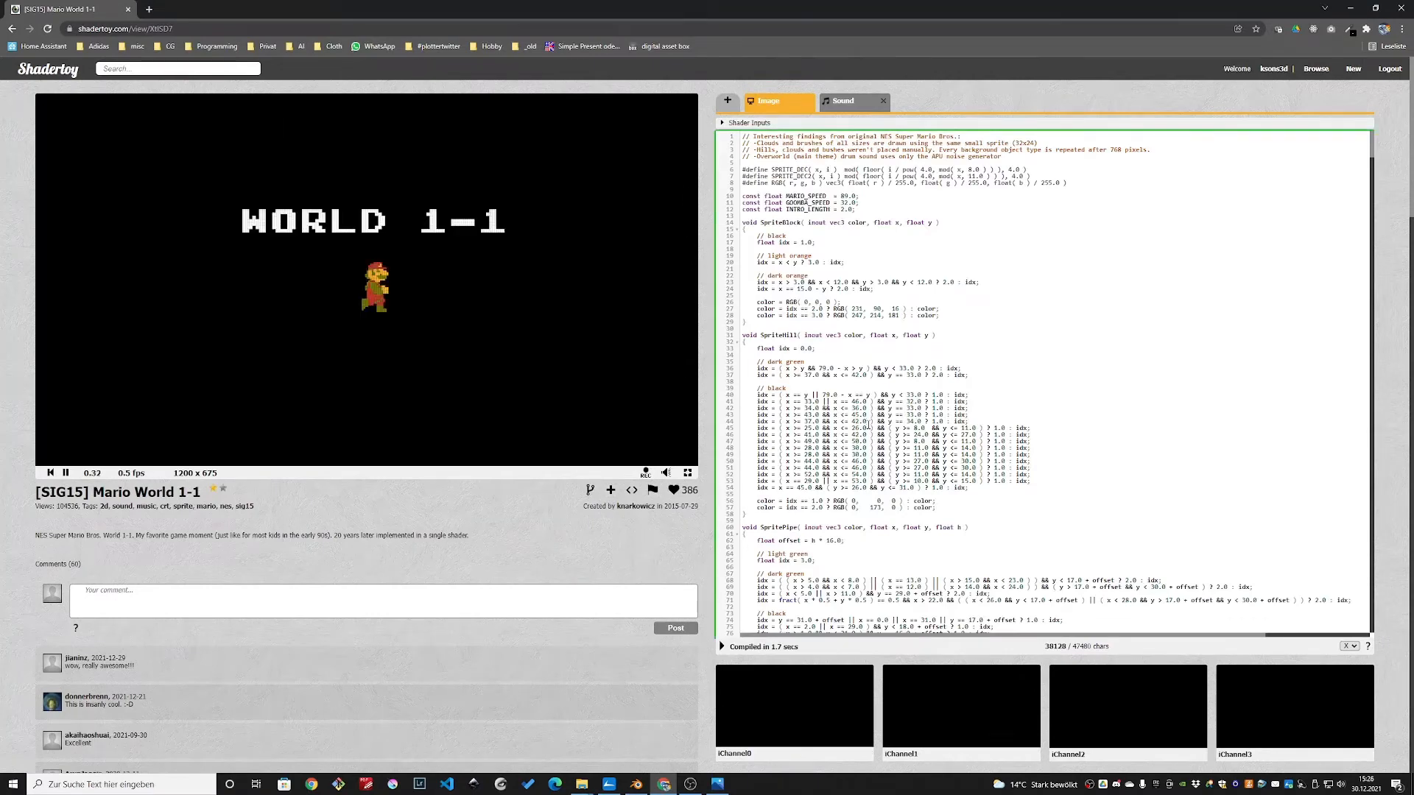
{"action": "key", "text": "ctrl+a"}
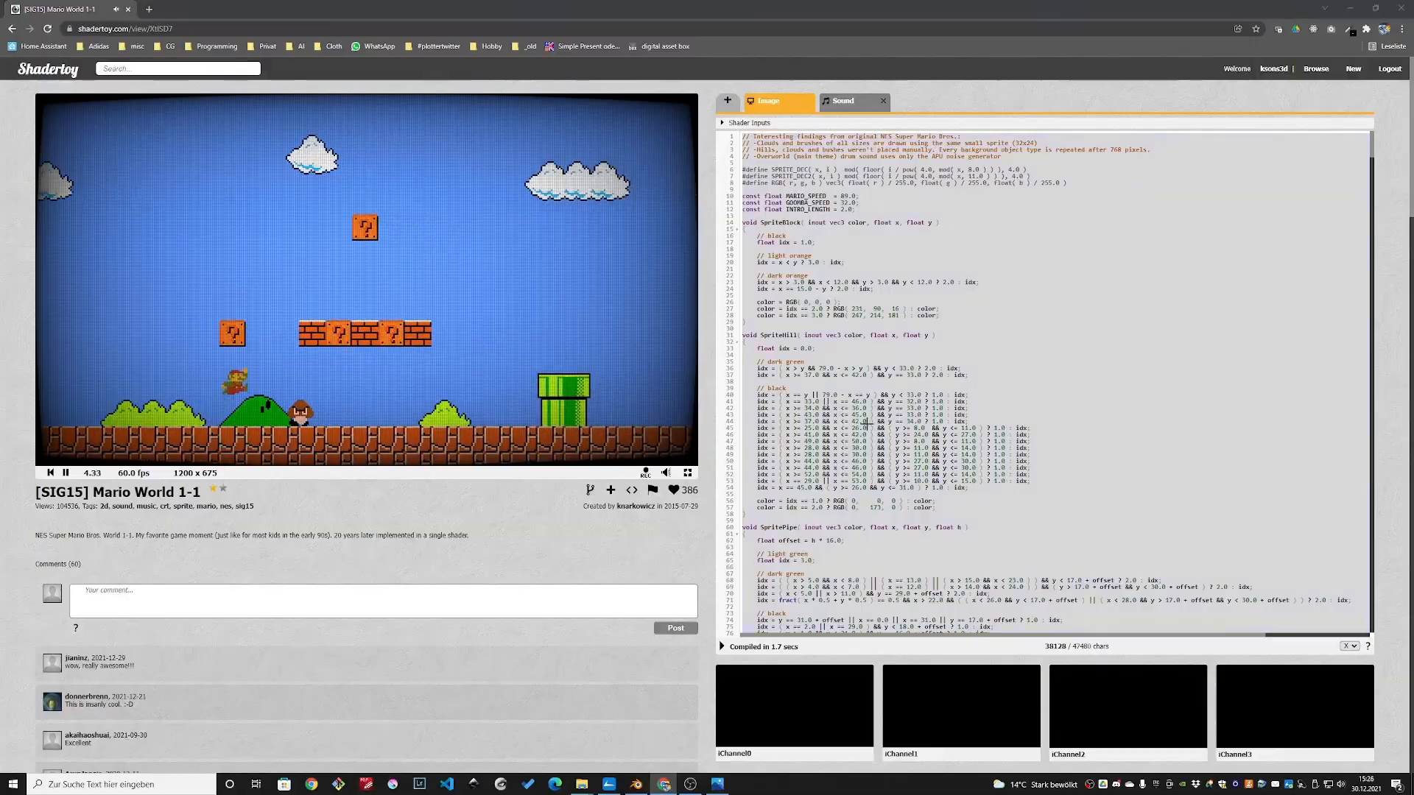
Switch back to Blender, replace all of the default.frag text with the copied shader code, and refresh the viewport
{"action": "key", "text": "alt+Tab"}
{"action": "key", "text": "ctrl+a"}
{"action": "key", "text": "ctrl+v"}
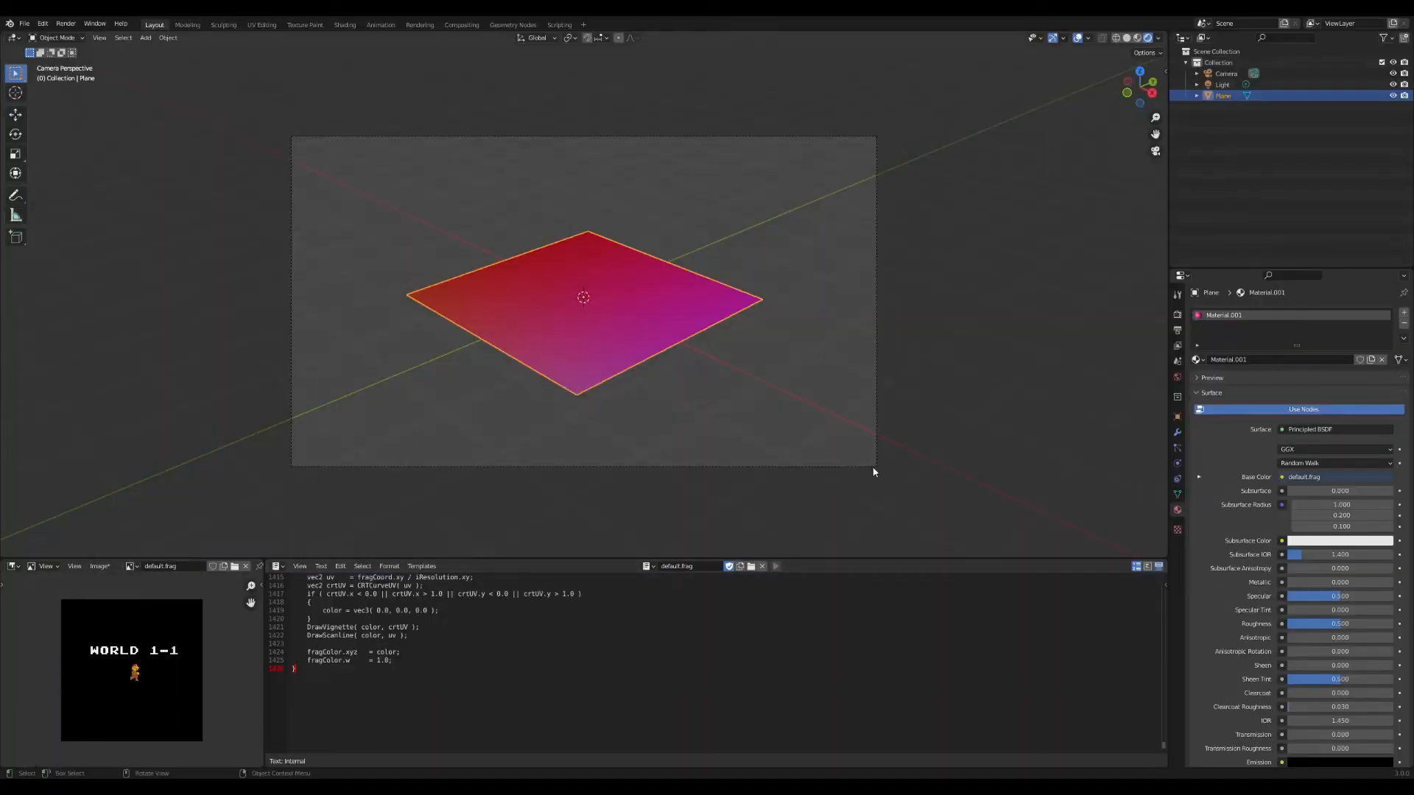
{"action": "middle_click", "coordinate": [804, 499]}
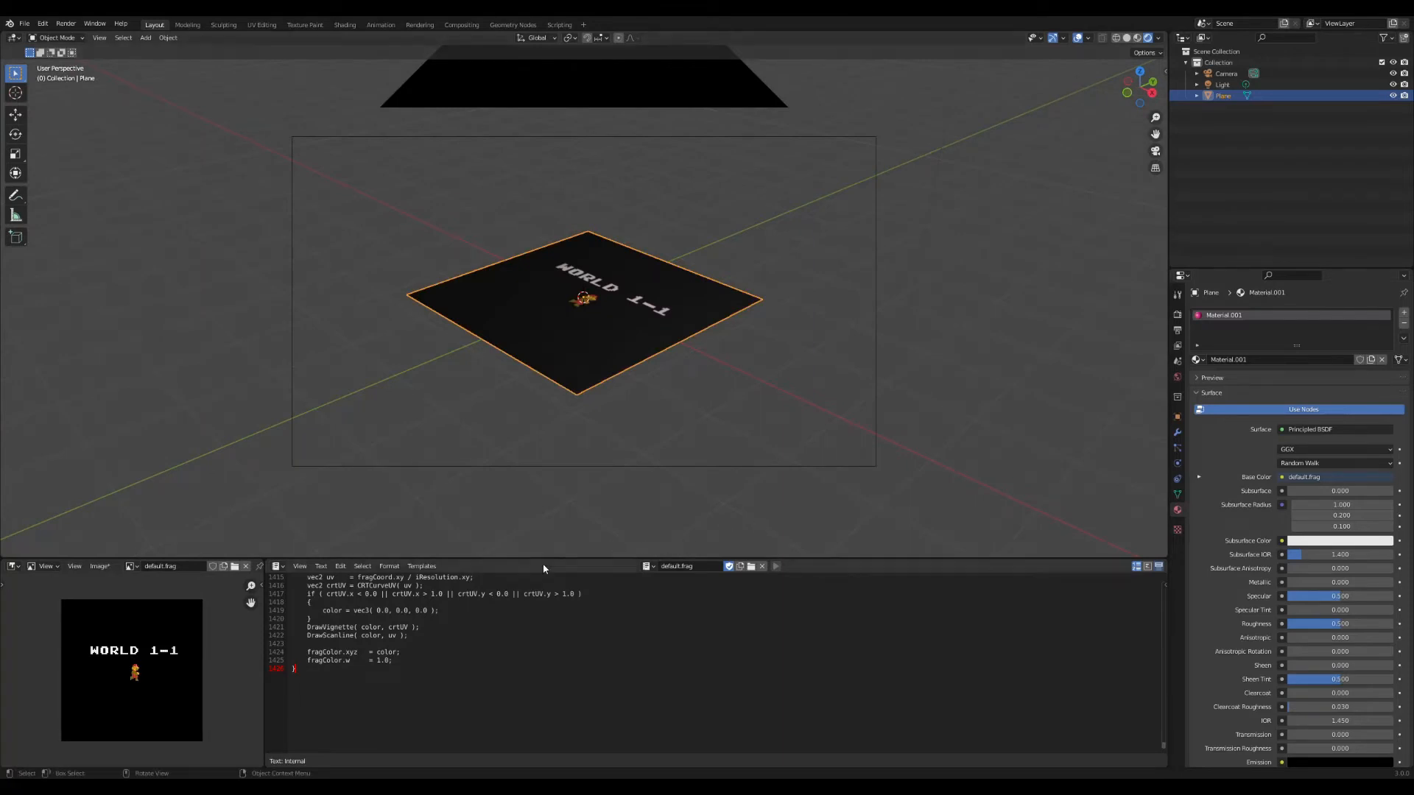
Show the Timeline in the Text Editor area, then play and scrub the animation to preview the Mario shader on the plane
{"action": "left_click", "coordinate": [277, 566]}
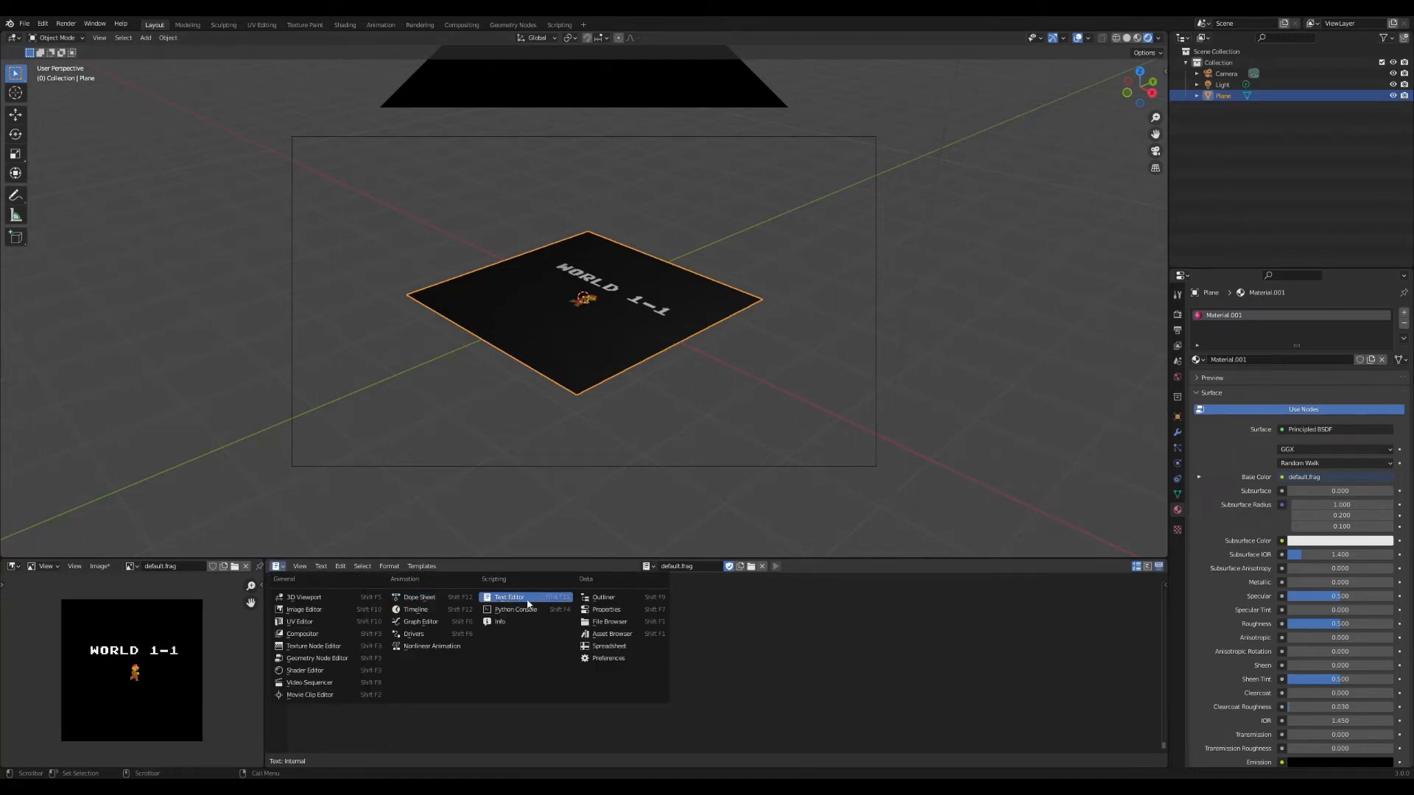
{"action": "left_click", "coordinate": [417, 610]}
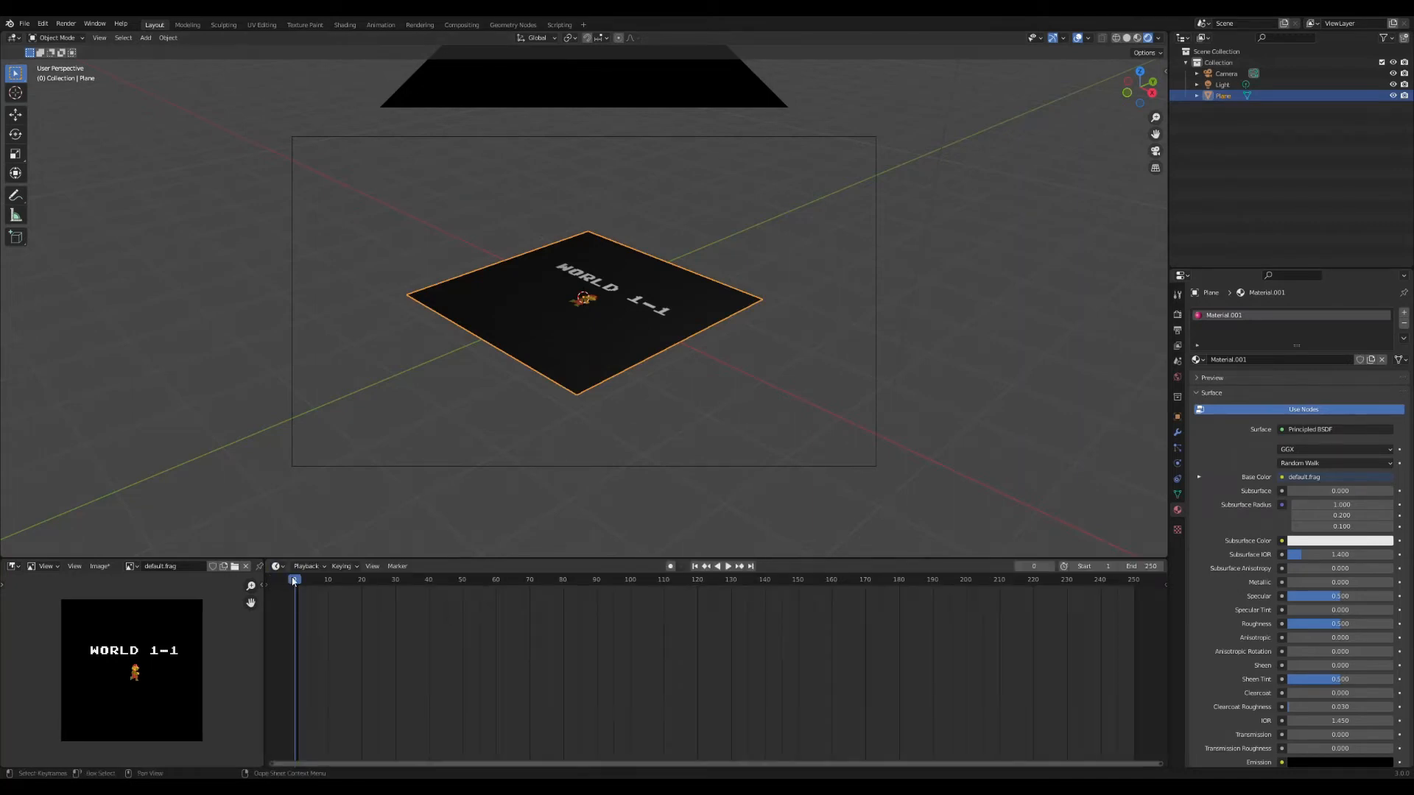
{"action": "key", "text": "space"}
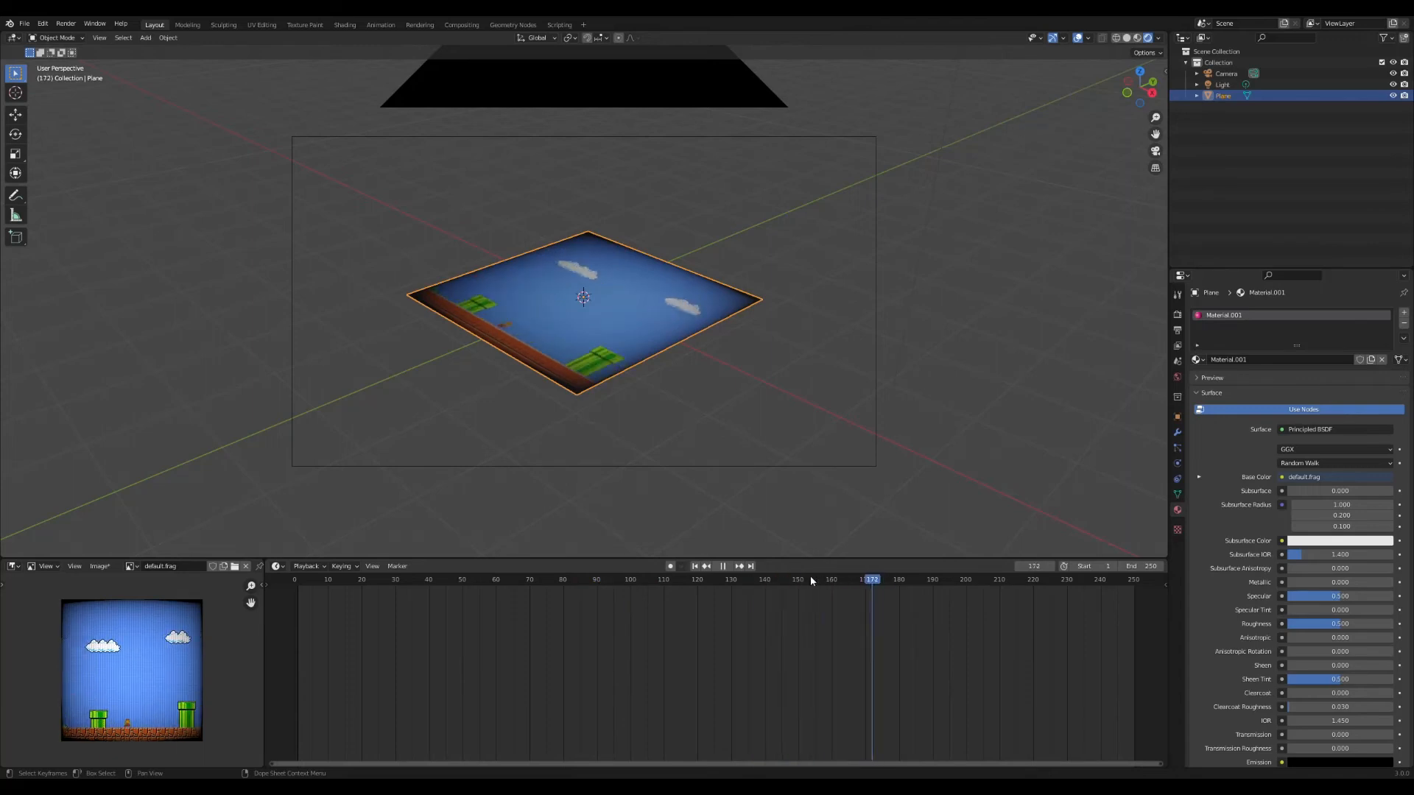
{"action": "left_click_drag", "start_coordinate": [810, 576], "coordinate": [543, 580]}
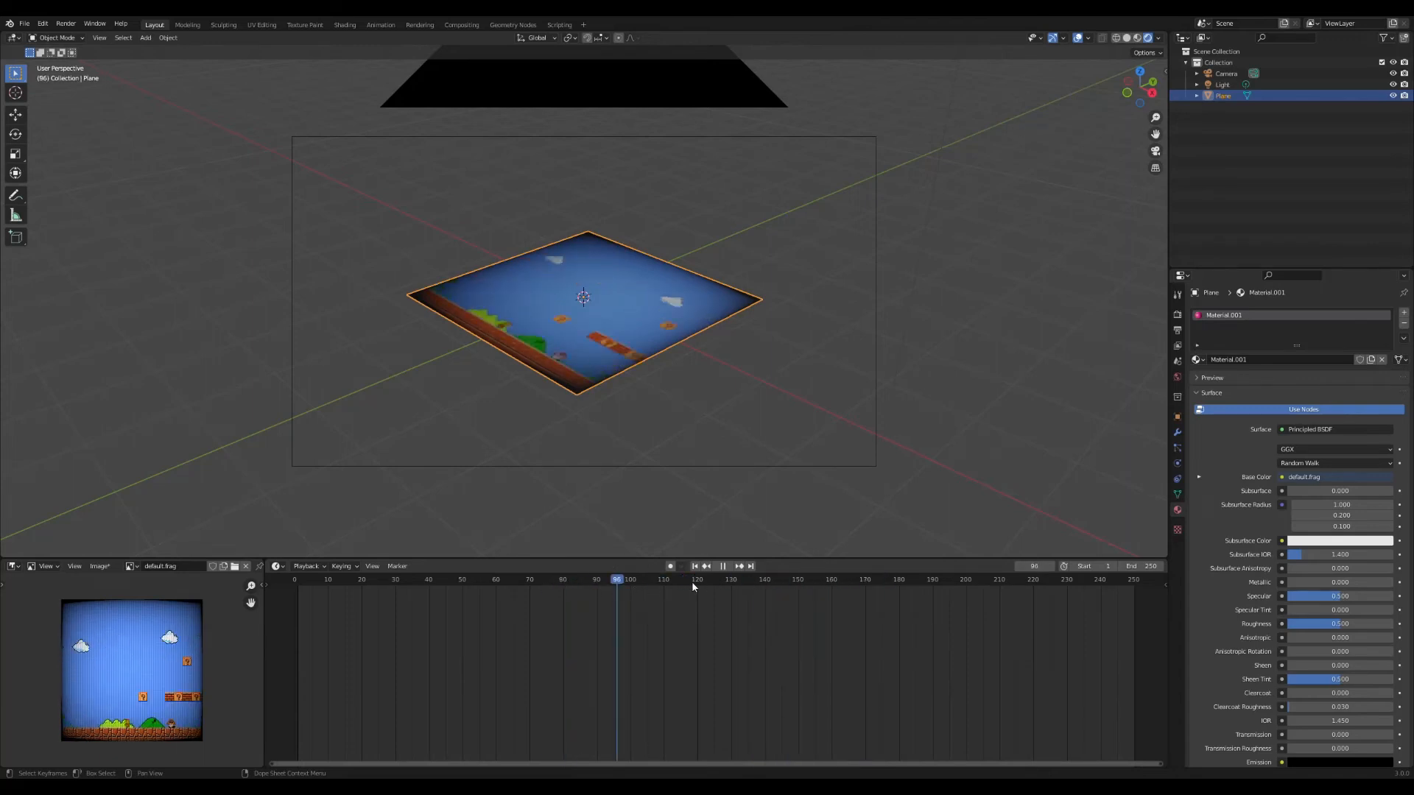
{"action": "left_click_drag", "start_coordinate": [692, 581], "coordinate": [893, 580]}
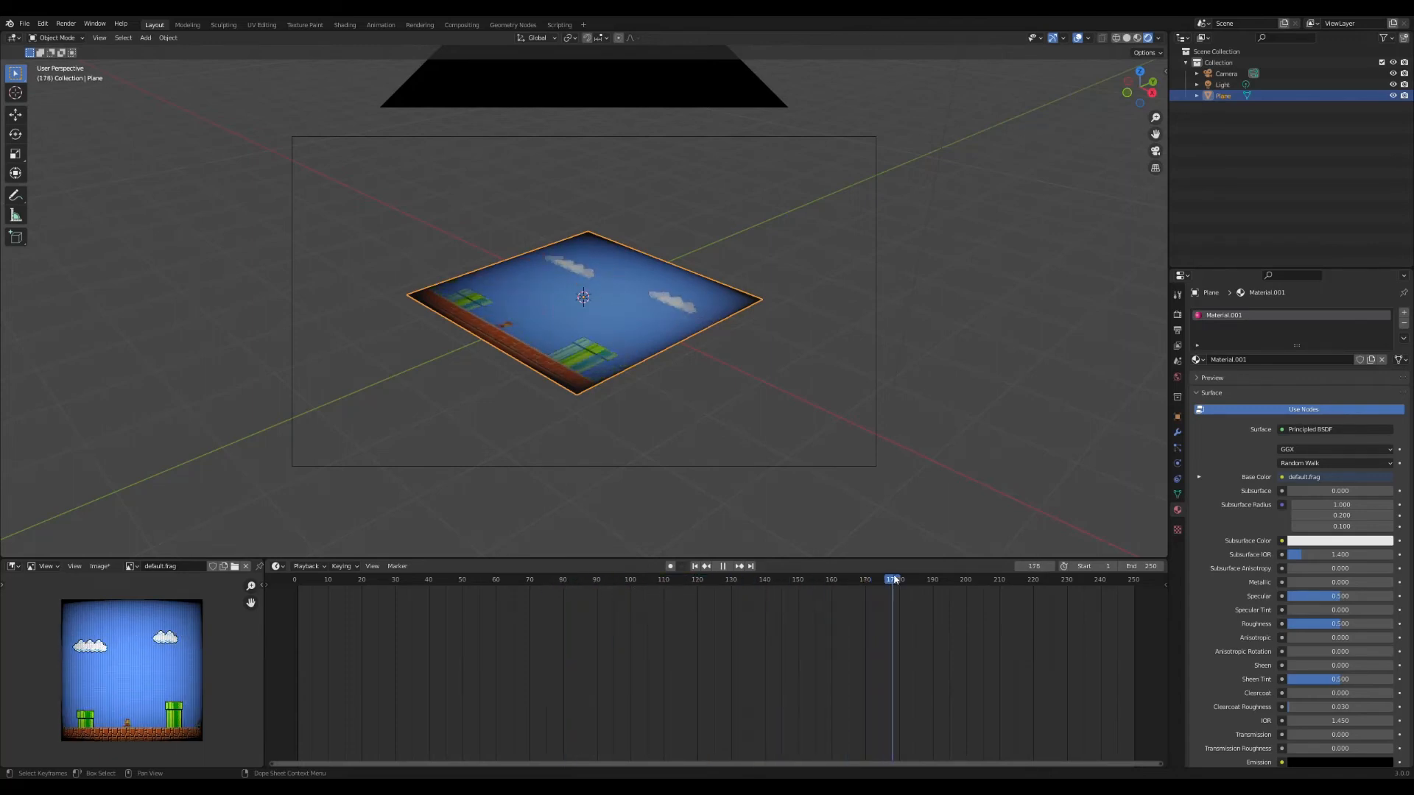
{"action": "key", "text": "space"}
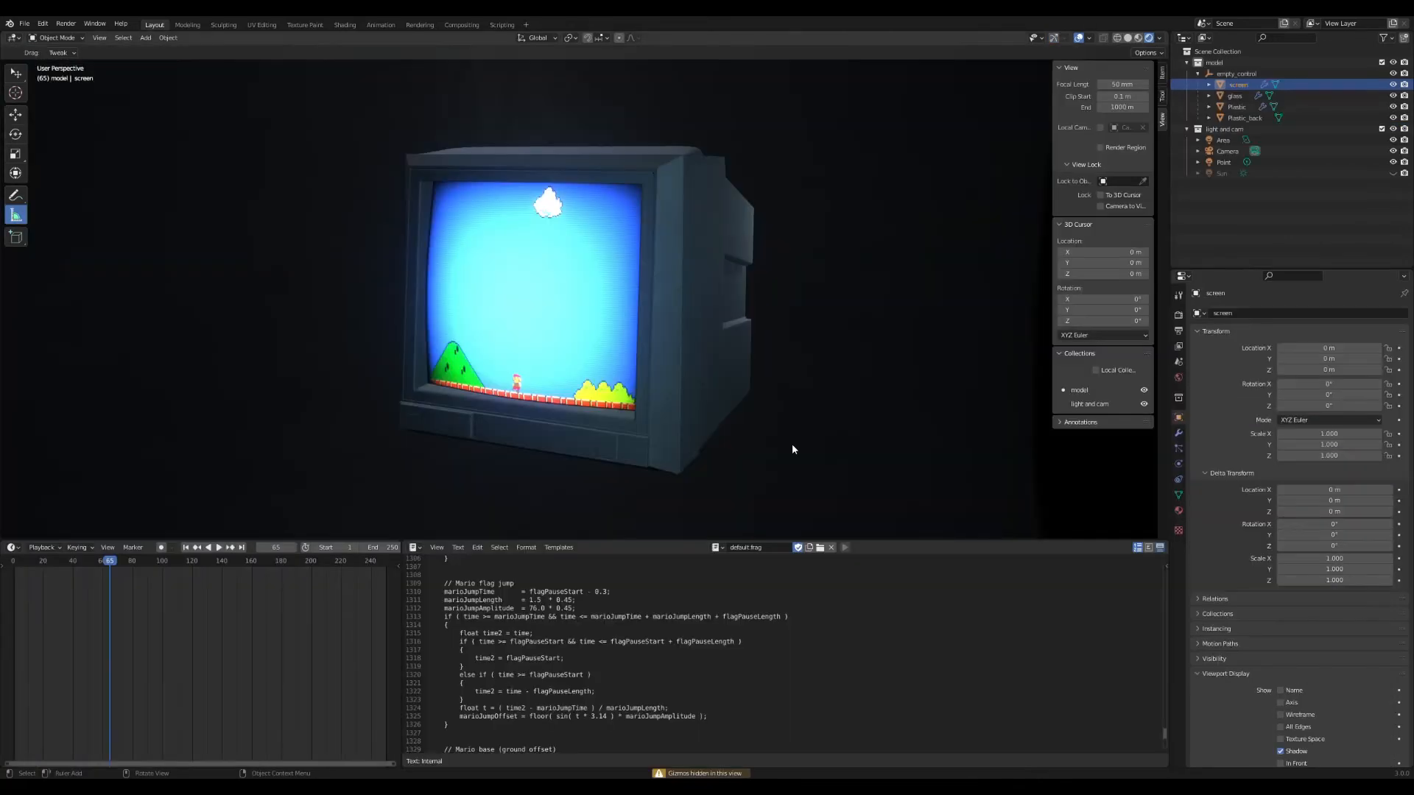
Play and scrub the Mario shader animation on the CRT television's screen while inspecting the model from slightly different angles
{"action": "mouse_move", "coordinate": [772, 444]}
{"action": "middle_mouse_down"}
{"action": "mouse_move", "coordinate": [797, 458]}
{"action": "mouse_move", "coordinate": [773, 452]}
{"action": "mouse_move", "coordinate": [791, 430]}
{"action": "mouse_move", "coordinate": [775, 434]}
{"action": "middle_mouse_up"}
{"action": "key", "text": "space"}
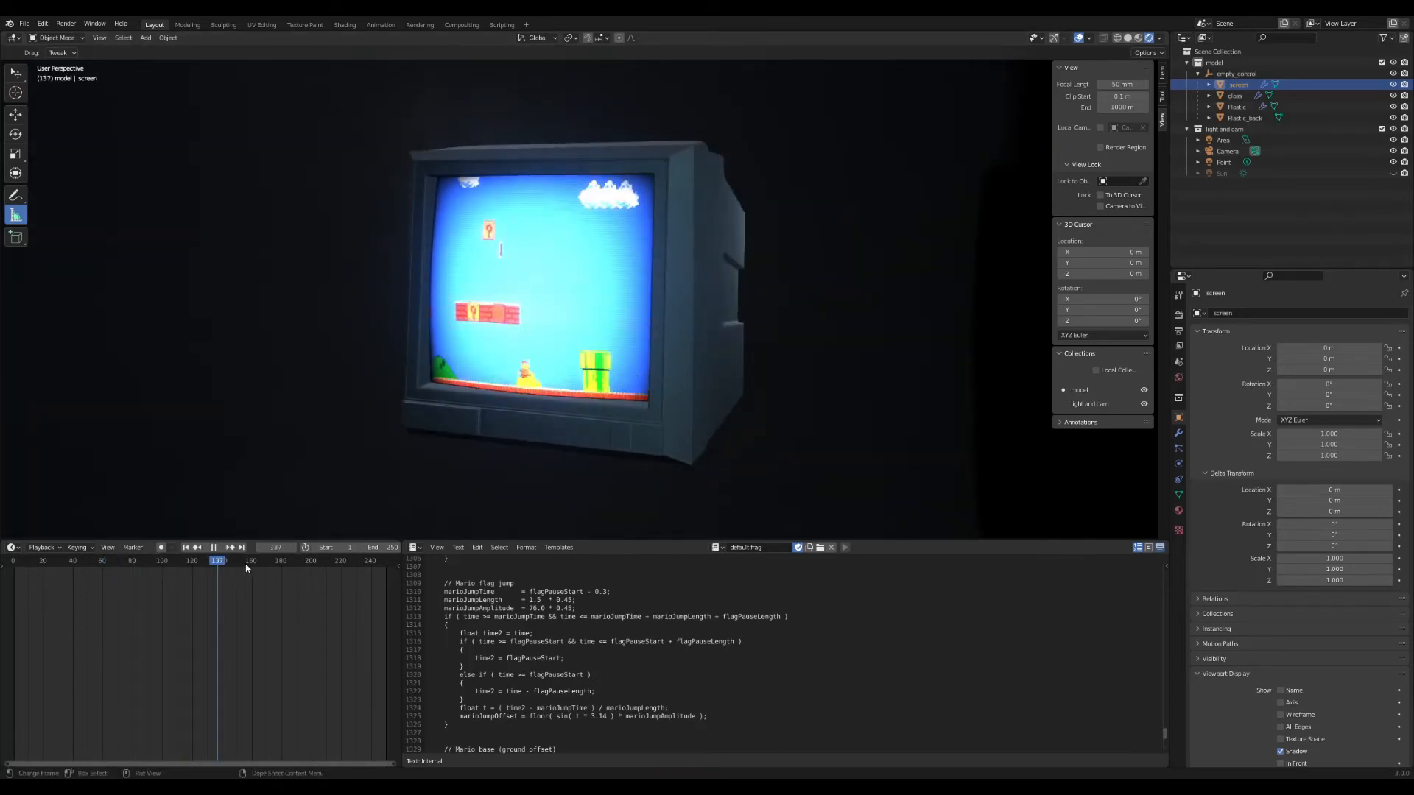
{"action": "key", "text": "space"}
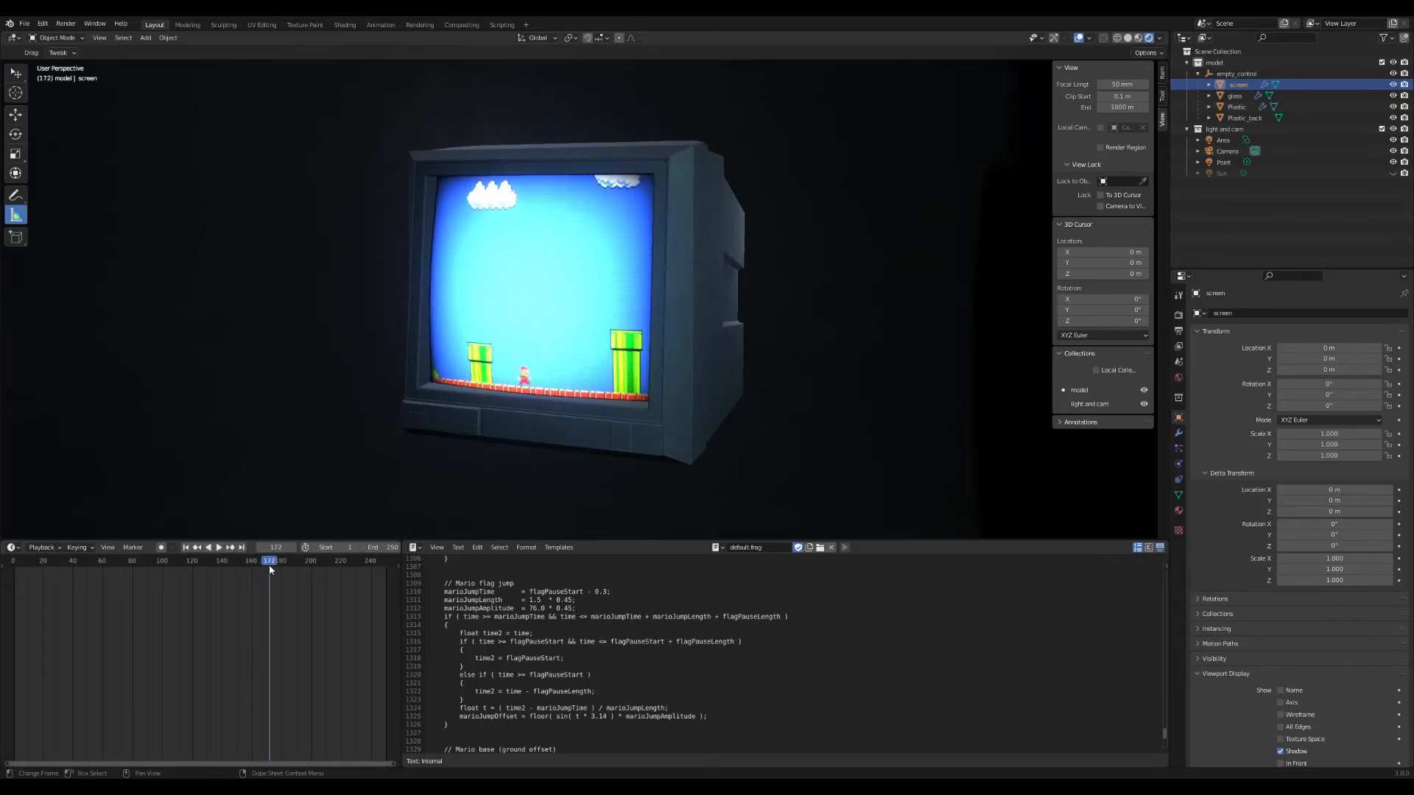
{"action": "middle_click_drag", "start_coordinate": [633, 460], "coordinate": [645, 457]}
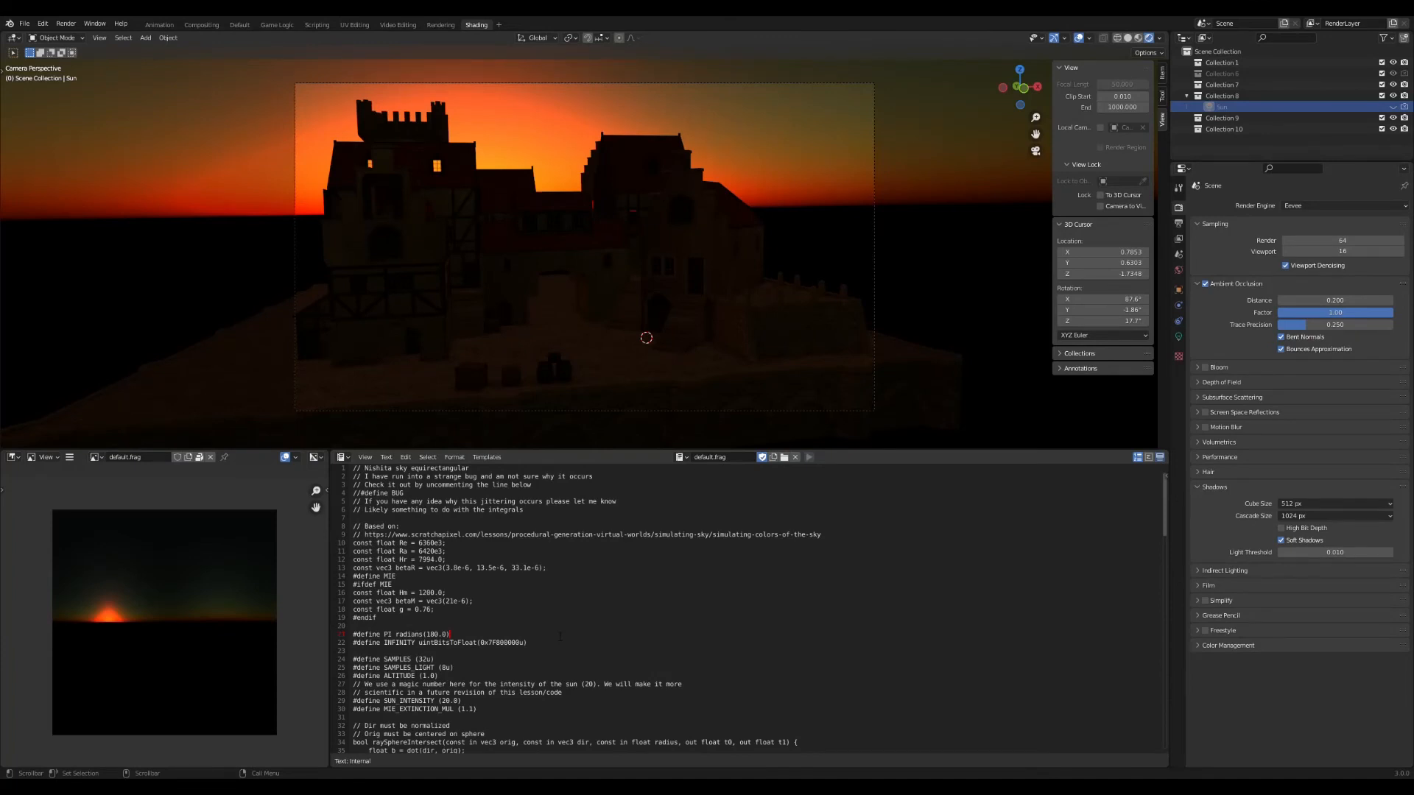
Switch the castle scene's Text Editor area to the Timeline, play the Nishita sky animation, and stop it at frame 3
{"action": "key", "text": "shift+F12"}
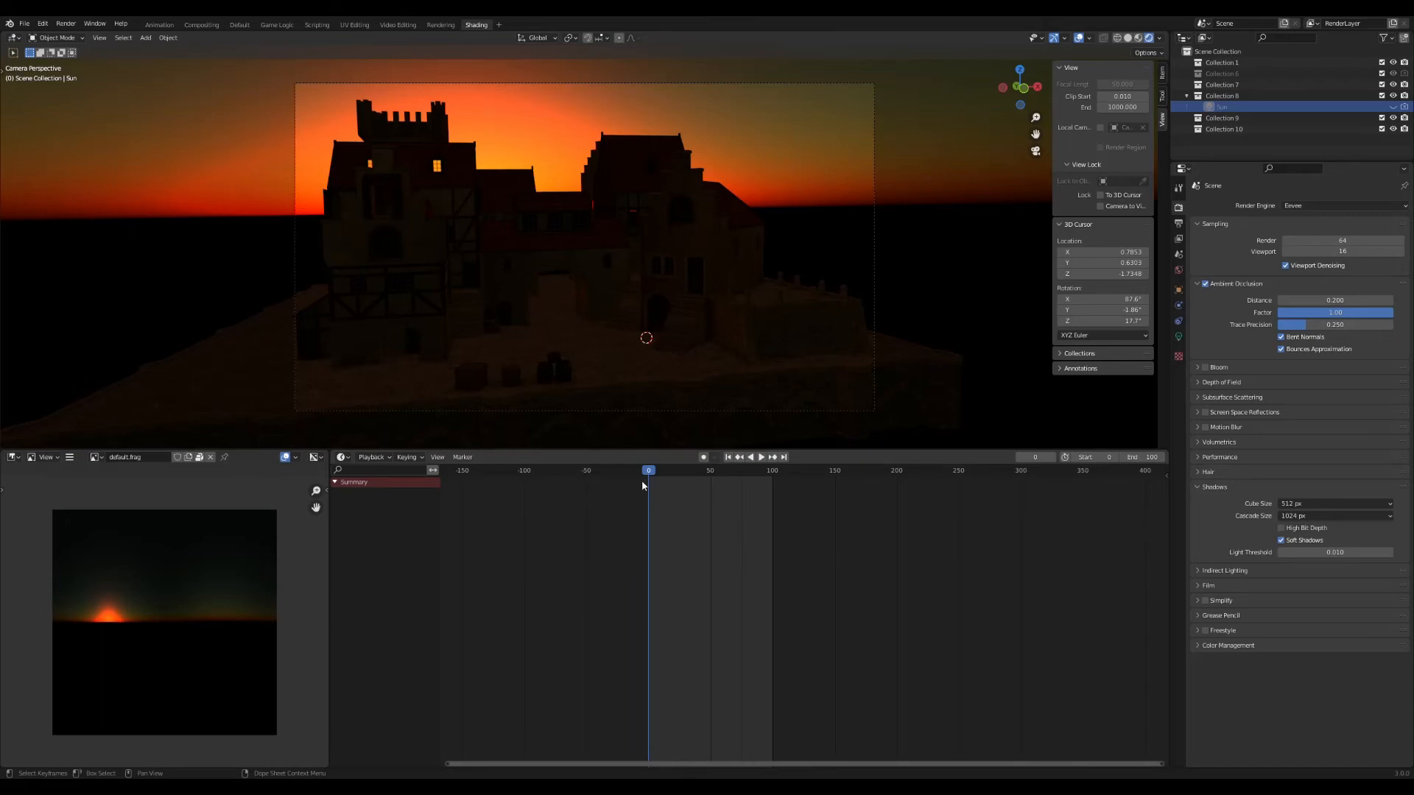
{"action": "key", "text": "space"}
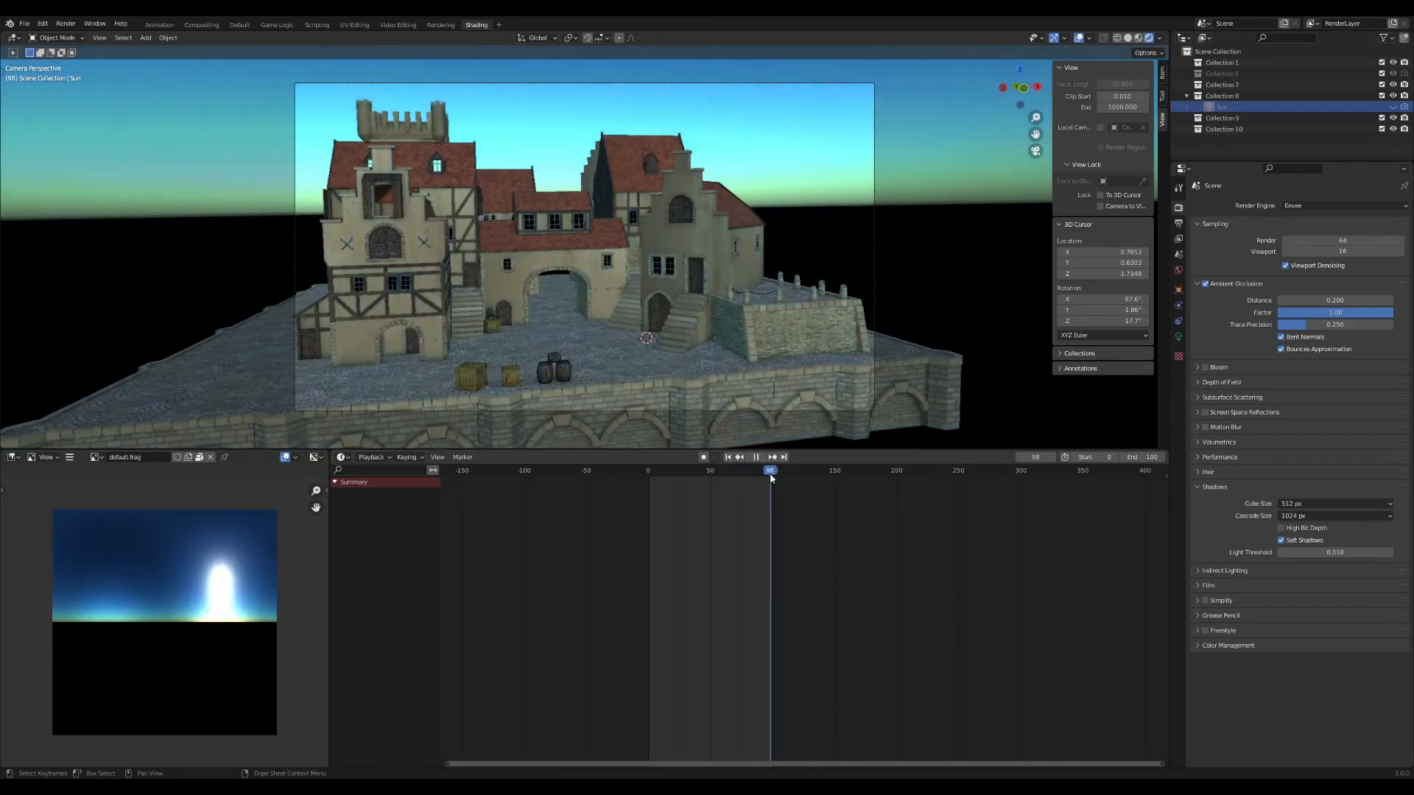
{"action": "left_click_drag", "start_coordinate": [772, 477], "coordinate": [653, 477]}
{"action": "key", "text": "space"}
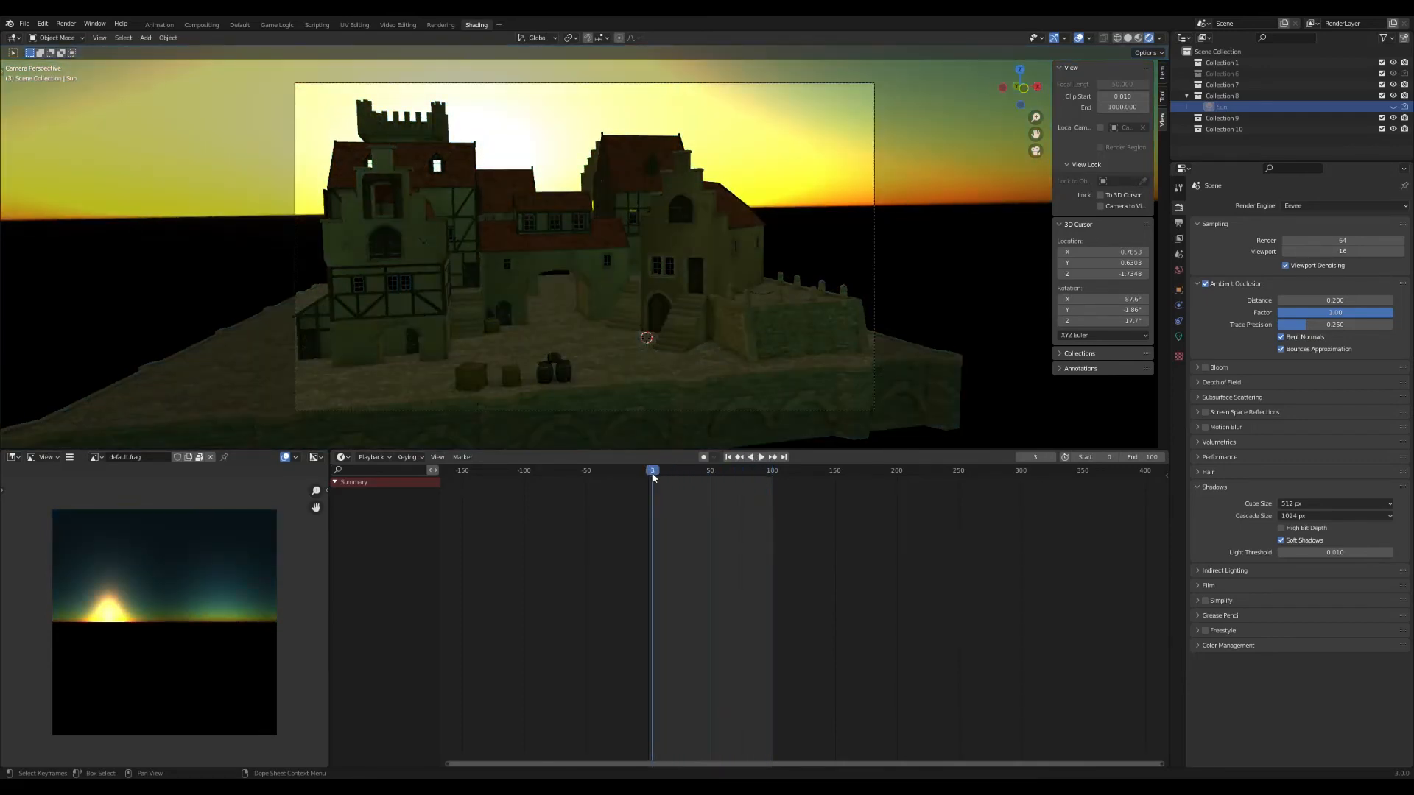
Set the castle scene's render engine to Cycles
{"action": "left_click", "coordinate": [1352, 207]}
{"action": "left_click", "coordinate": [1336, 239]}
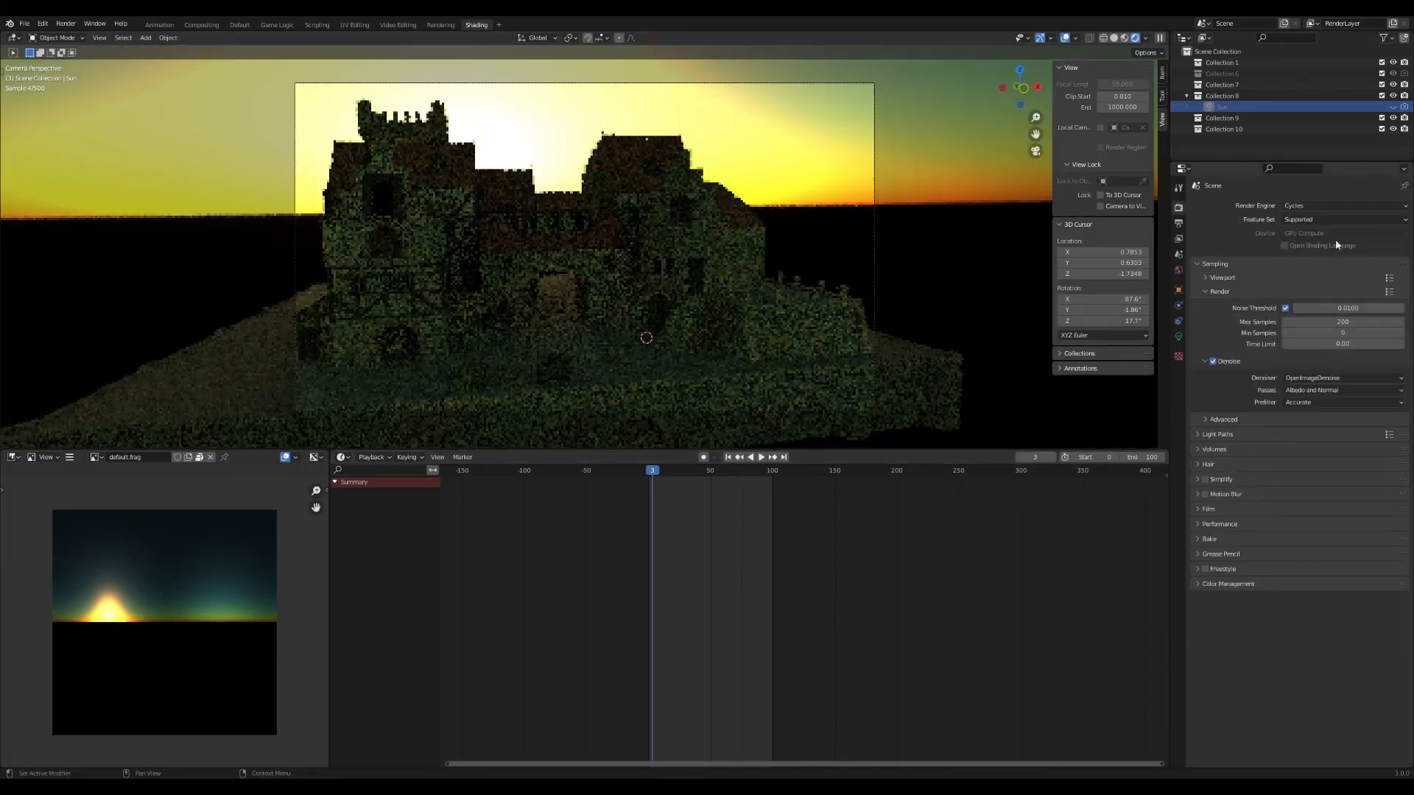